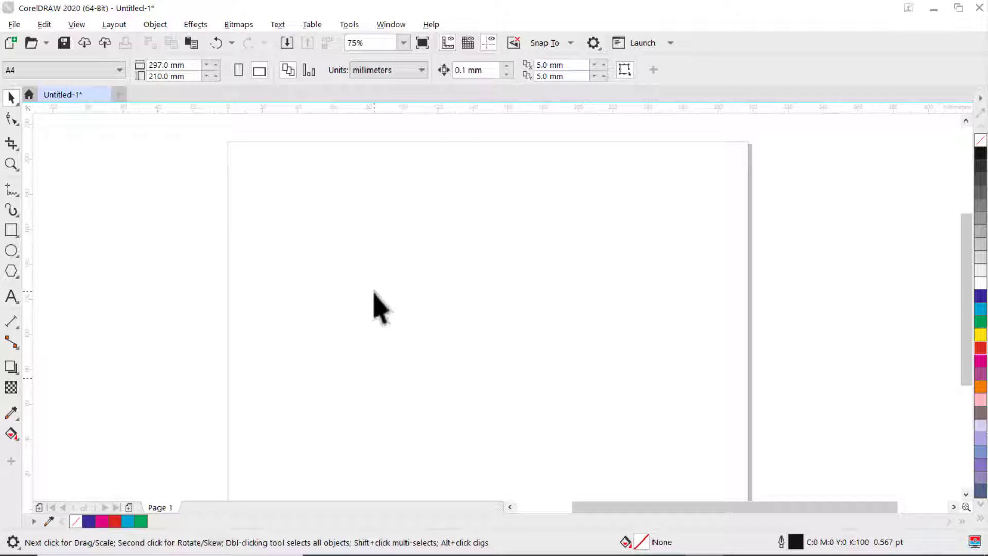
# Step: Switch to the web browser, open YouTube and search for "digital telugu techs"
pyautogui.moveTo(532, 526)
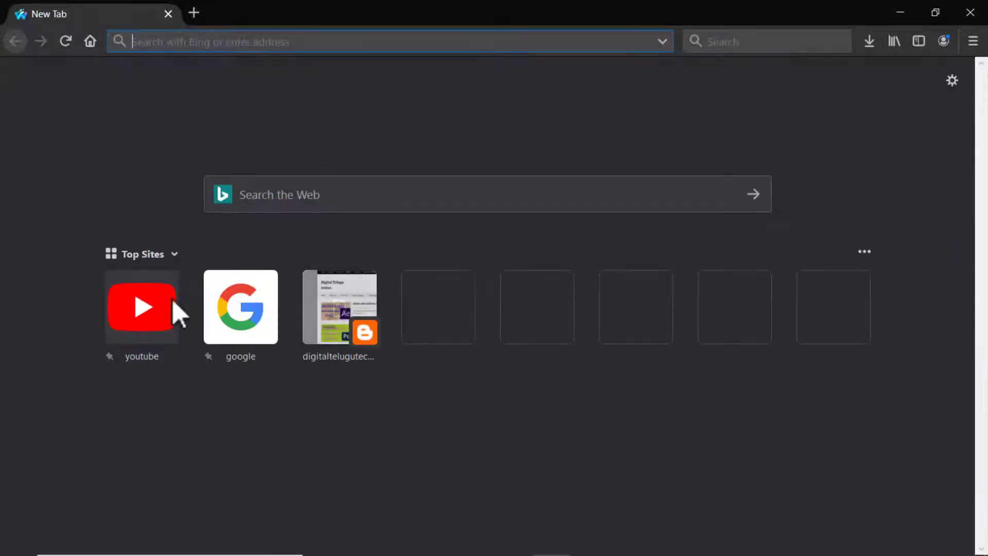
pyautogui.click(134, 312)
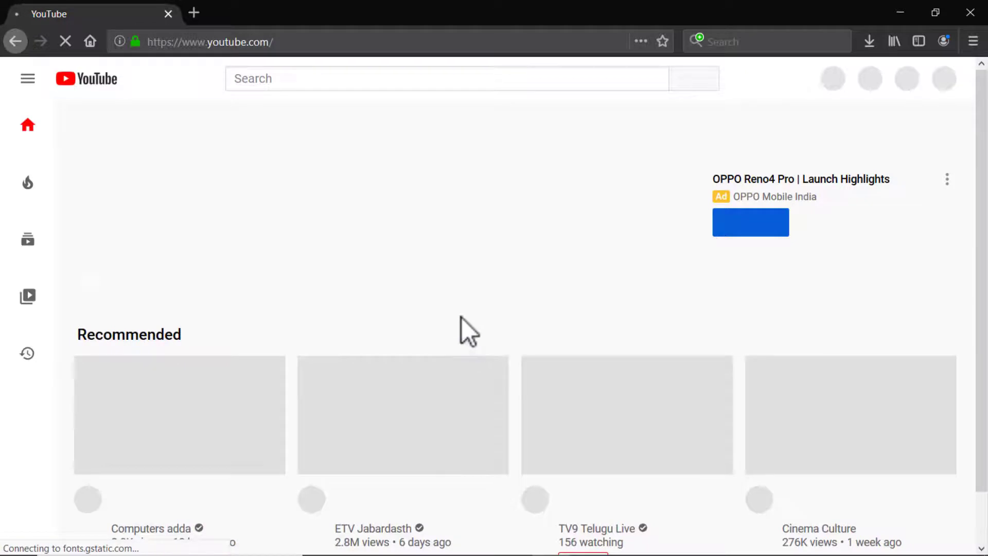
pyautogui.click(254, 79)
pyautogui.write('di')
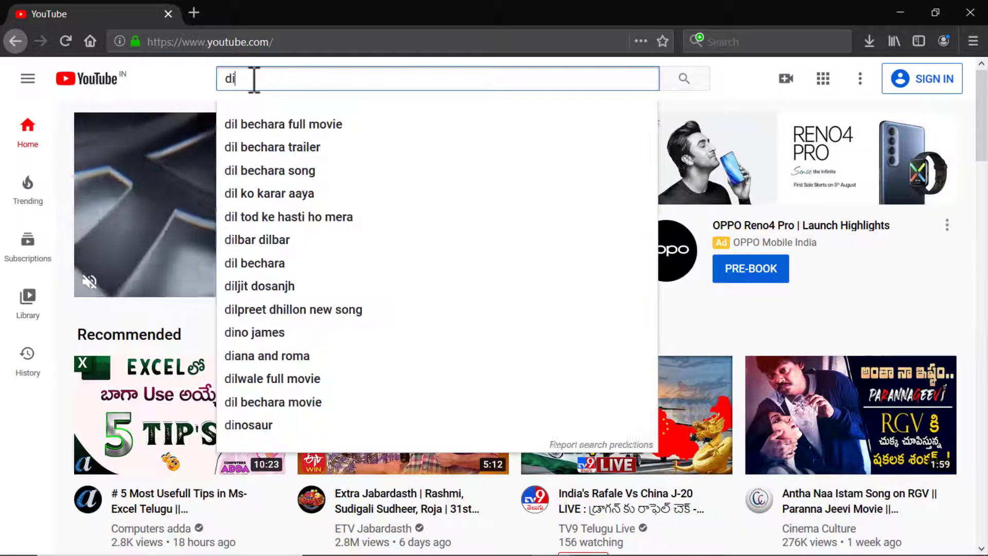
pyautogui.write('gital t')
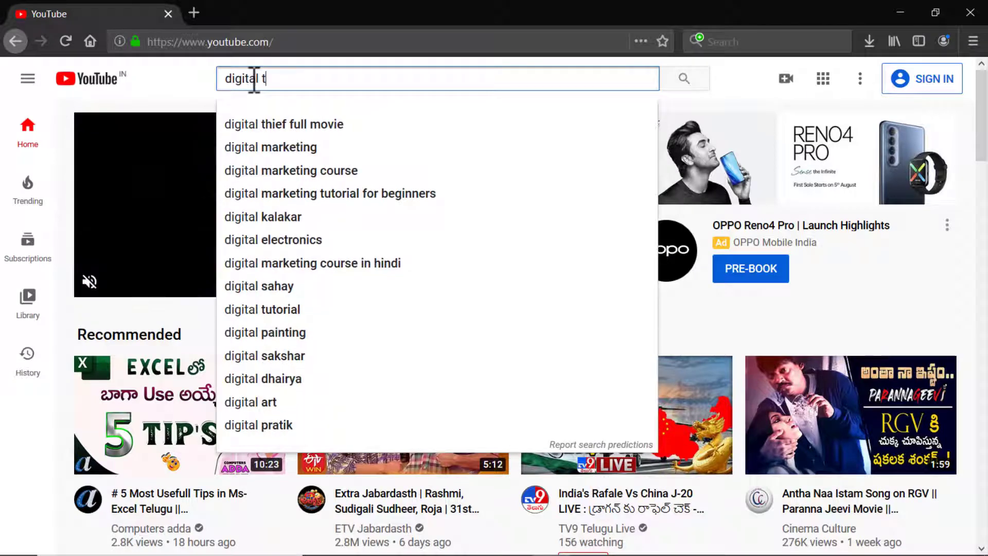
pyautogui.write('elugu tech')
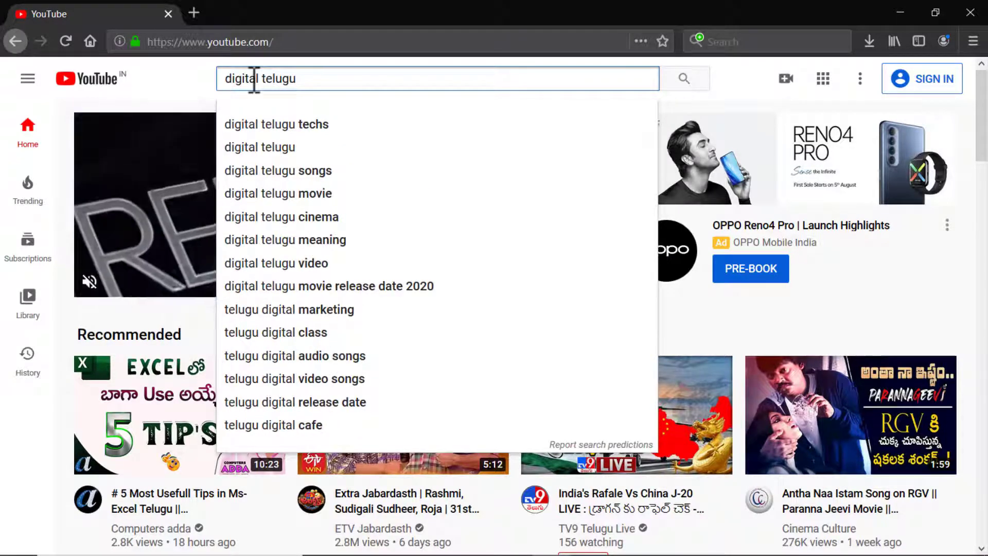
pyautogui.write('s')
pyautogui.press('Return')
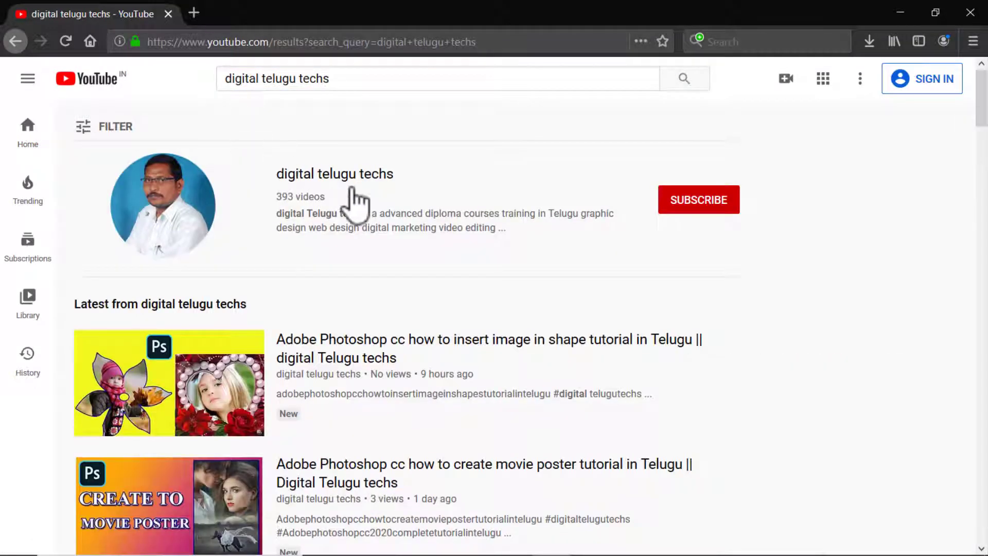
# Step: Open the digital telugu techs channel's uploaded videos, and follow the channel's Blogger link to its blog
pyautogui.click(350, 175)
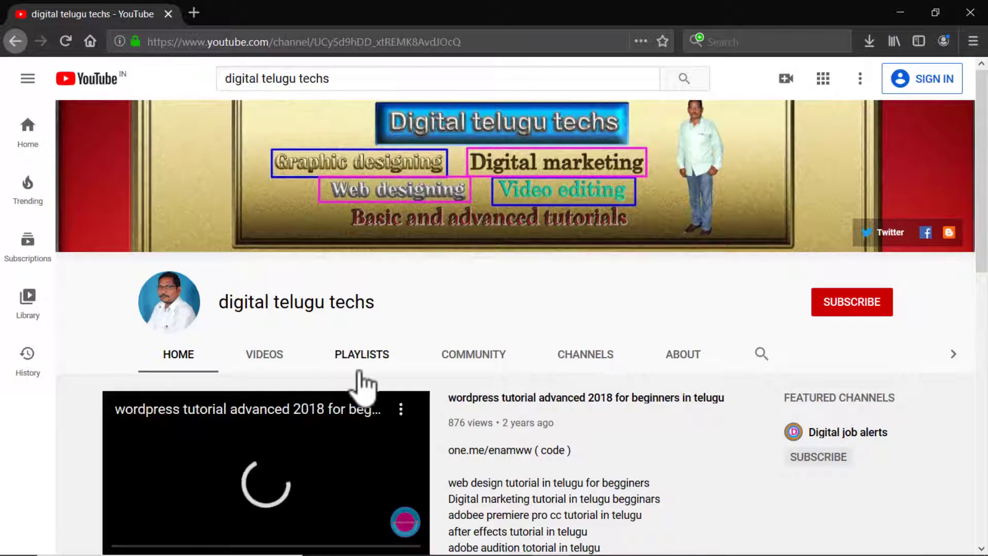
pyautogui.click(266, 358)
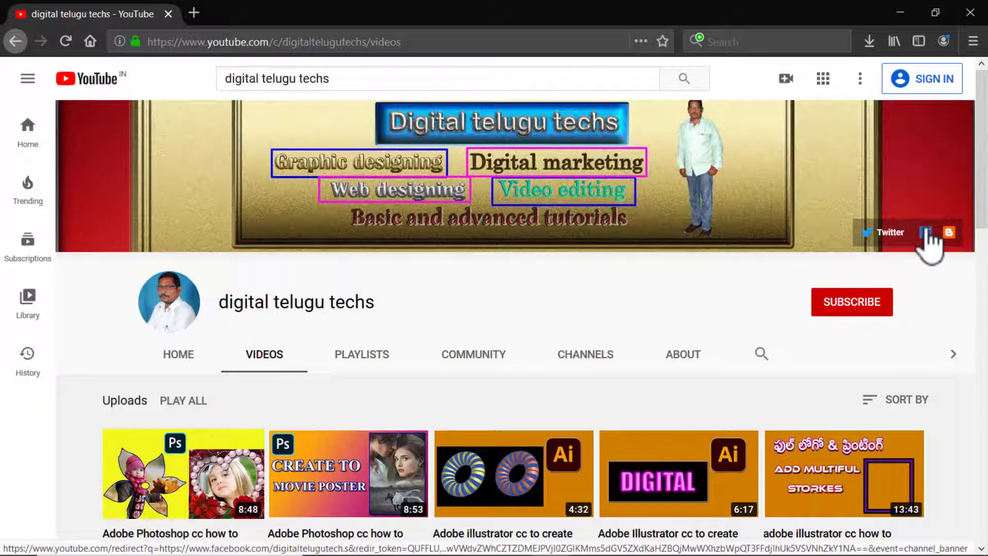
pyautogui.click(949, 238)
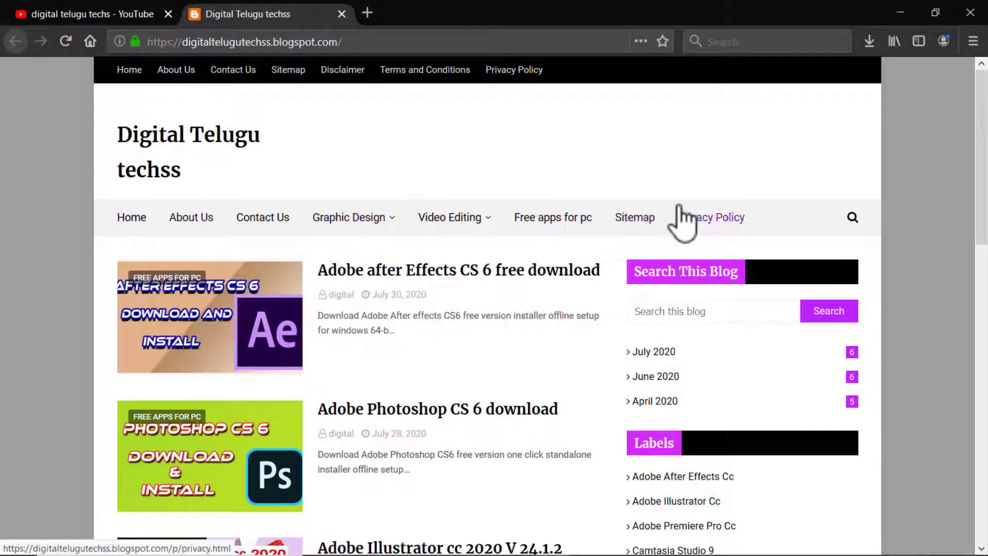
# Step: Open the blog's "Free apps for pc" category and look through its first page of posts
pyautogui.click(555, 218)
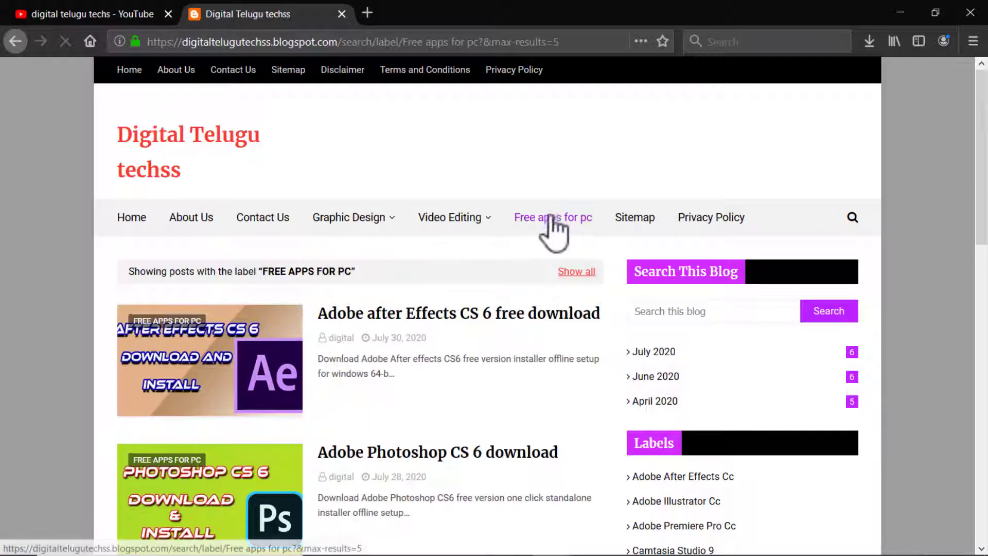
pyautogui.scroll(-5, 332, 355)
pyautogui.scroll(-6, 330, 360)
pyautogui.scroll(10, 325, 375)
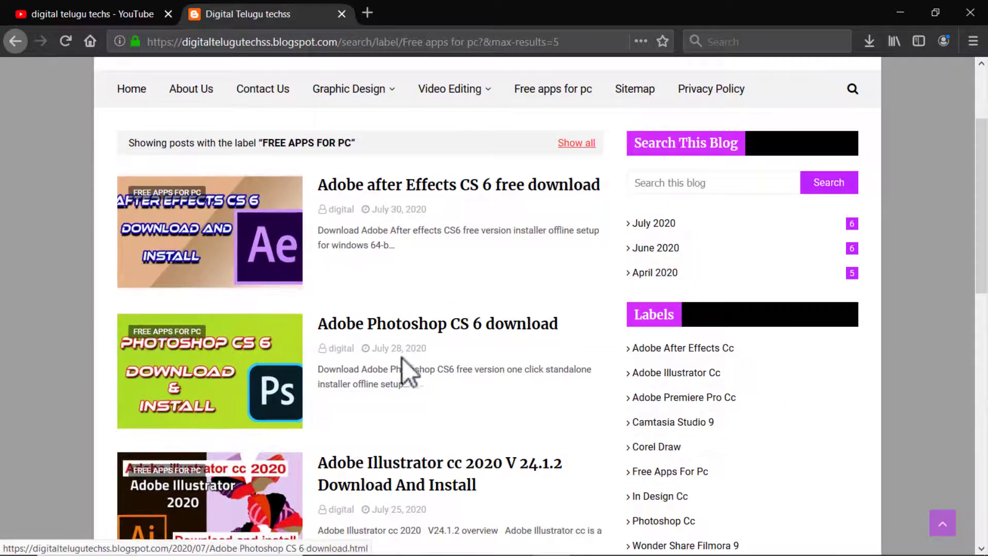
# Step: Go to the older posts of the "Free apps for pc" category and look through them
pyautogui.scroll(-8, 438, 360)
pyautogui.click(554, 392)
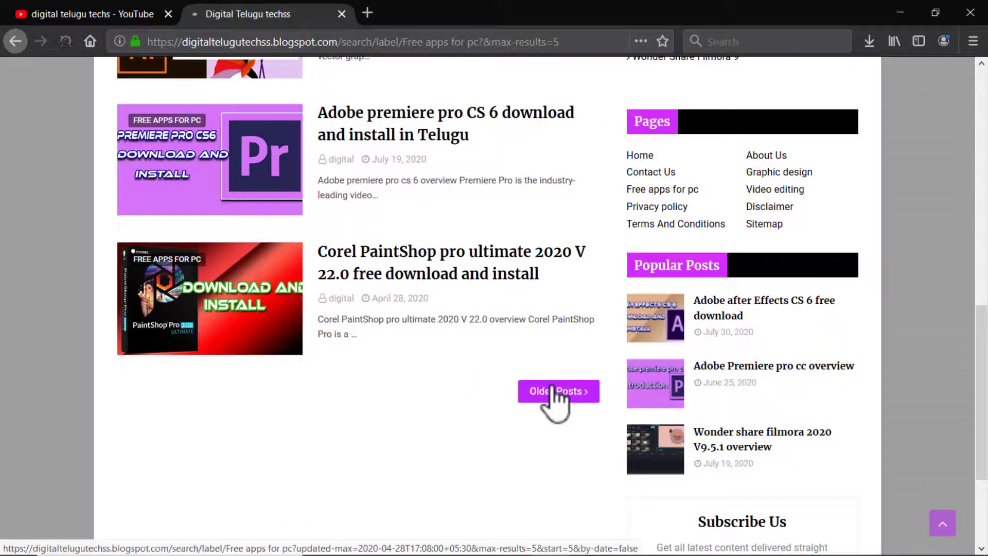
pyautogui.scroll(-10, 404, 340)
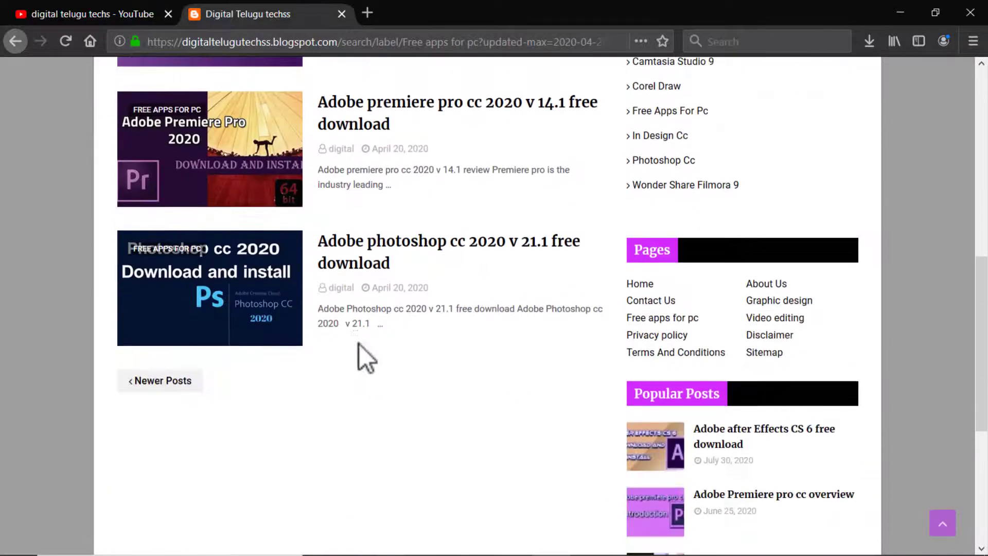
pyautogui.scroll(8, 363, 406)
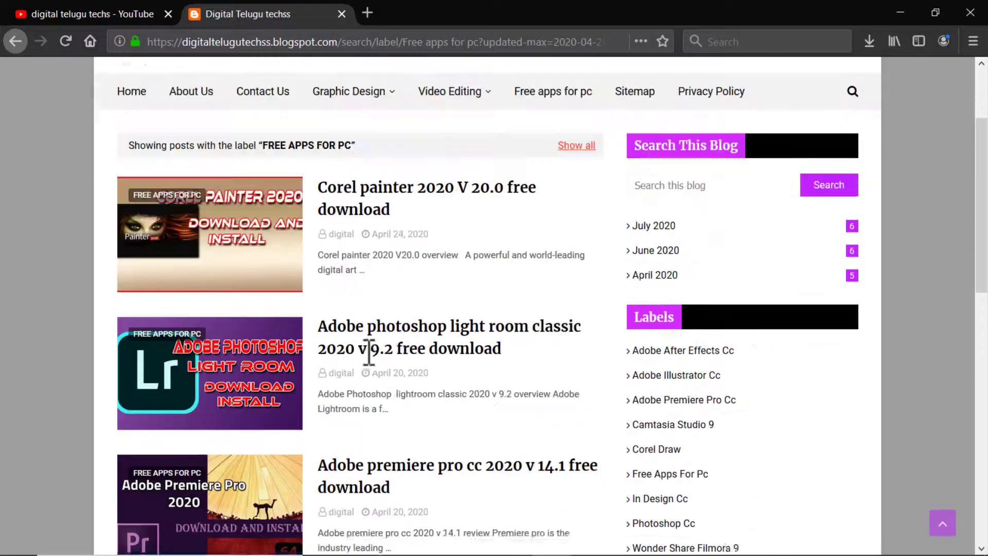
pyautogui.scroll(-5, 353, 364)
pyautogui.scroll(-3, 263, 432)
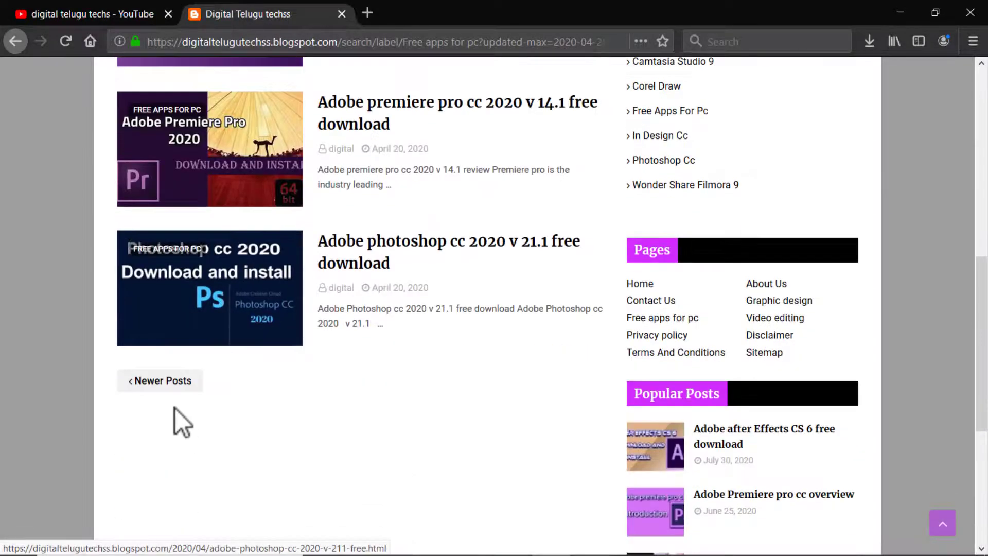
# Step: Return to the newer "Free apps for pc" posts and review the list from start to end
pyautogui.click(161, 380)
pyautogui.scroll(-10, 465, 401)
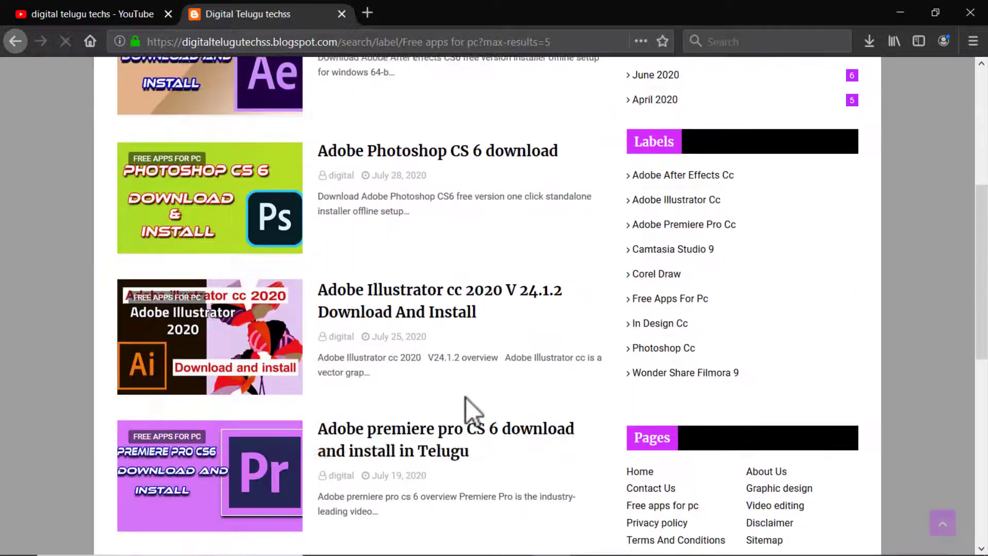
pyautogui.scroll(9, 466, 397)
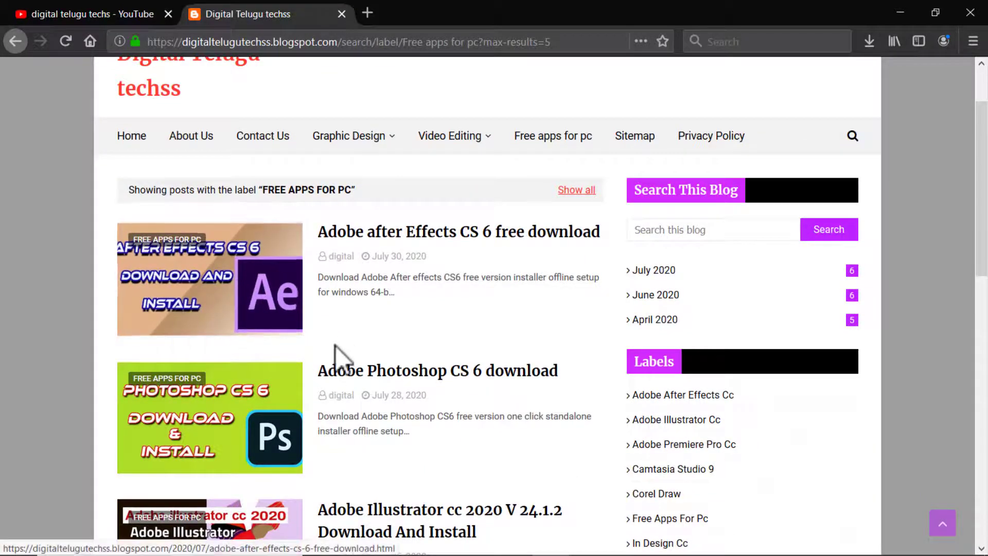
pyautogui.scroll(-5, 336, 363)
pyautogui.scroll(-7, 335, 369)
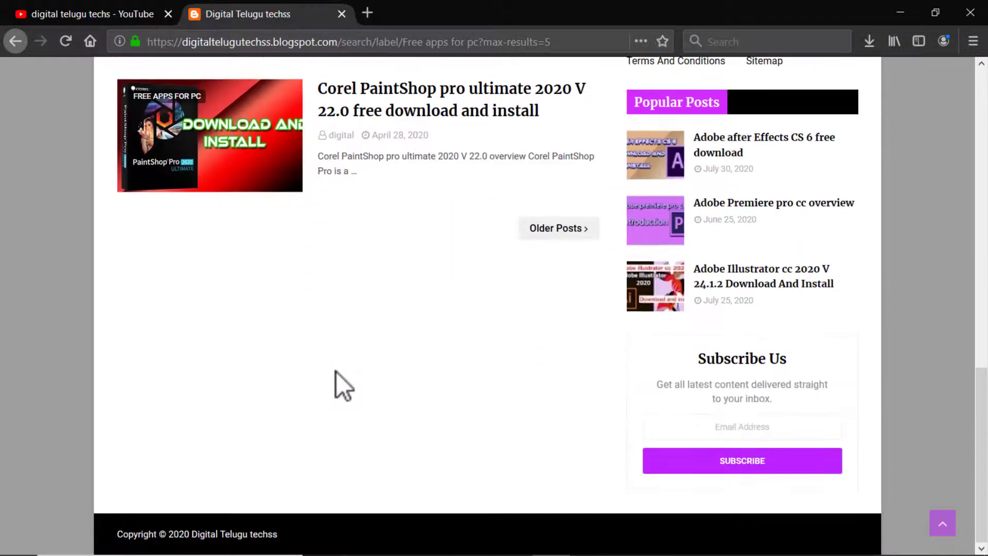
pyautogui.scroll(10, 335, 372)
pyautogui.scroll(4, 335, 372)
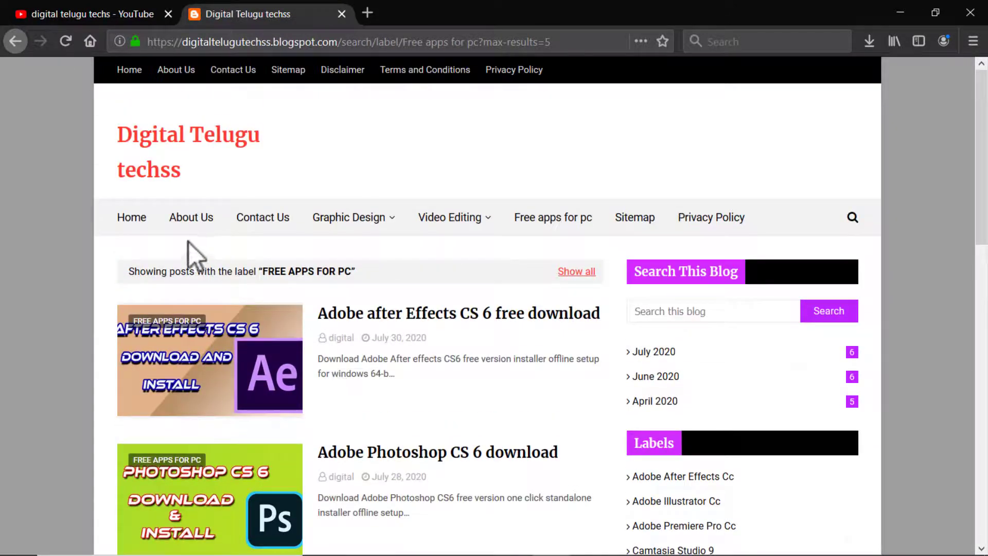
# Step: Open the blog's Graphic Design page, and view the posts in its Photoshop cc category
pyautogui.moveTo(378, 218)
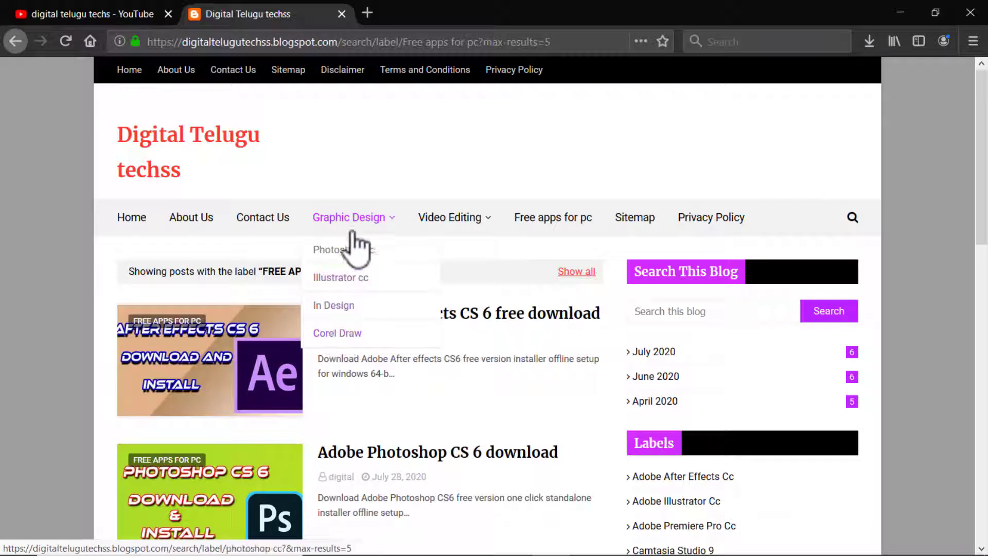
pyautogui.click(389, 219)
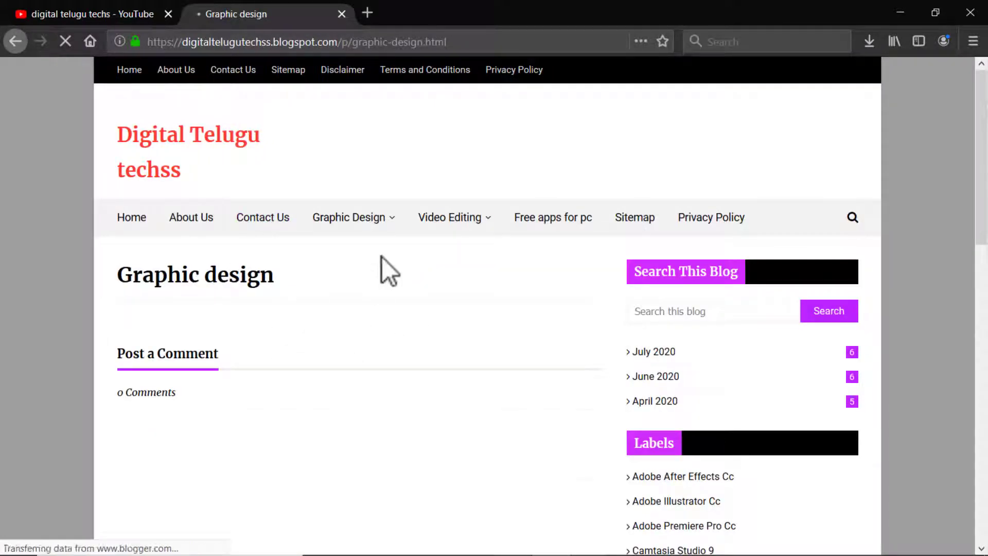
pyautogui.moveTo(386, 220)
pyautogui.click(356, 249)
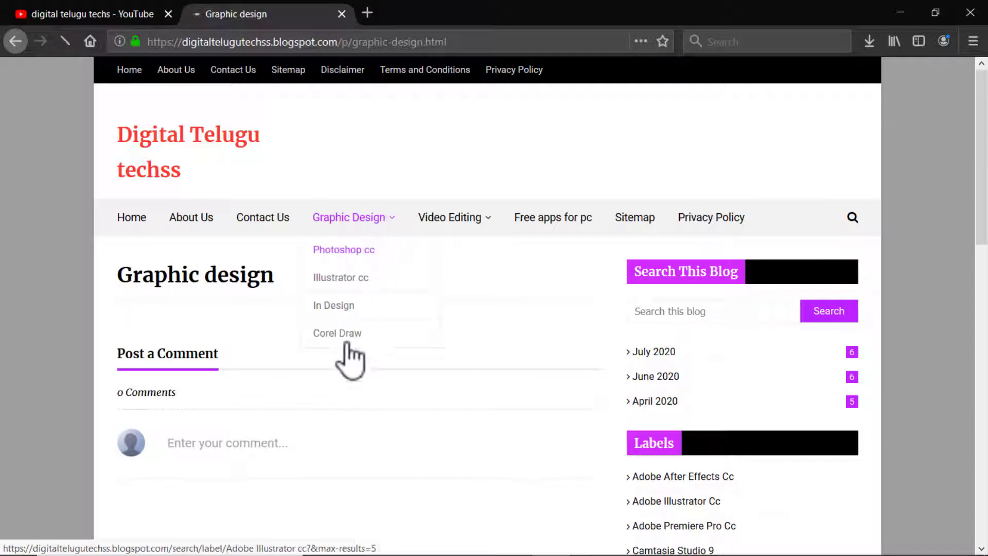
pyautogui.scroll(-5, 390, 385)
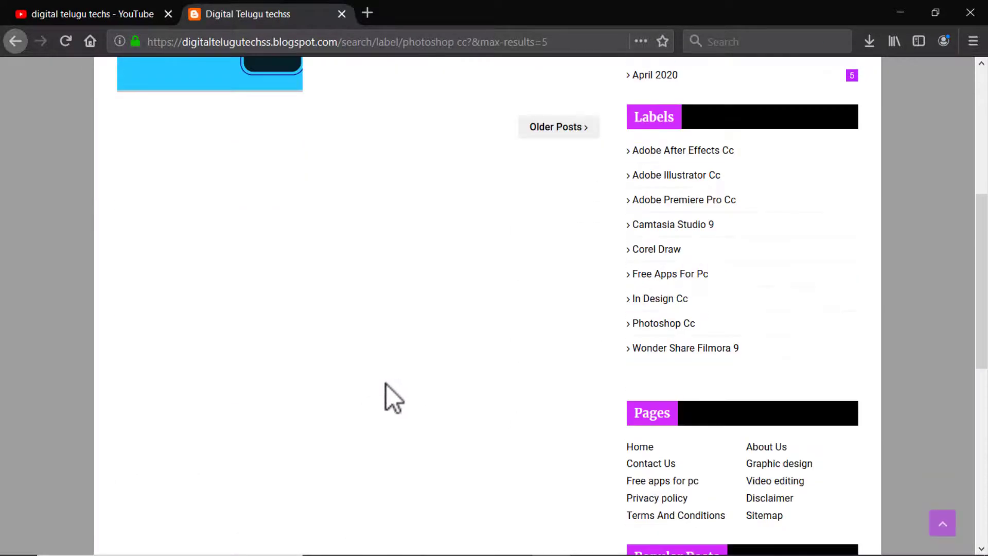
pyautogui.scroll(5, 387, 384)
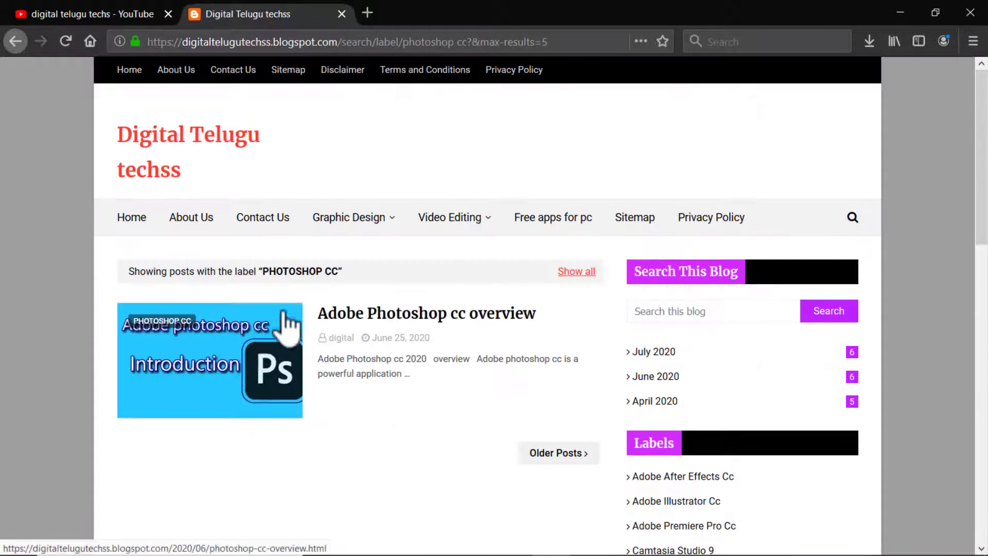
# Step: Return to the blog's home page and close the blog to get back to the YouTube channel
pyautogui.moveTo(406, 234)
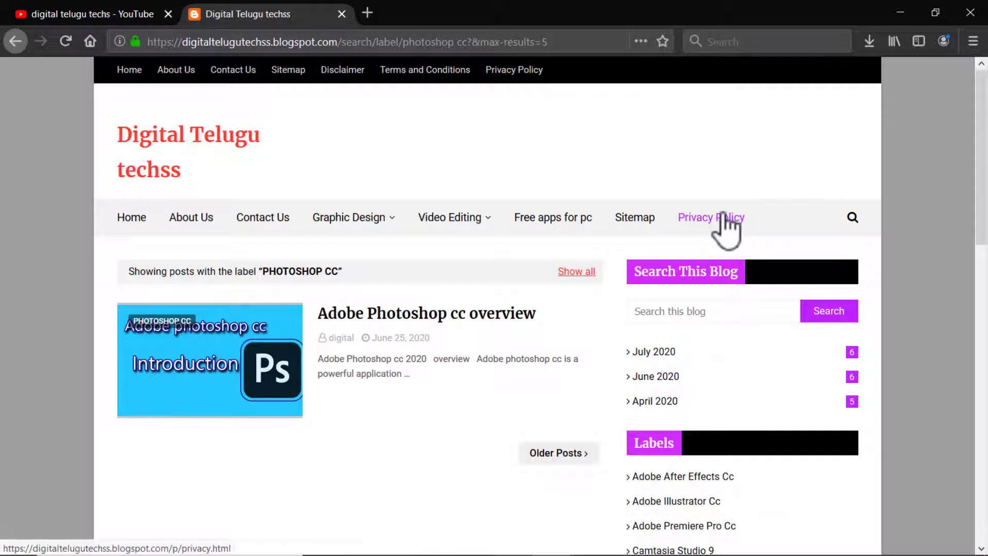
pyautogui.click(133, 215)
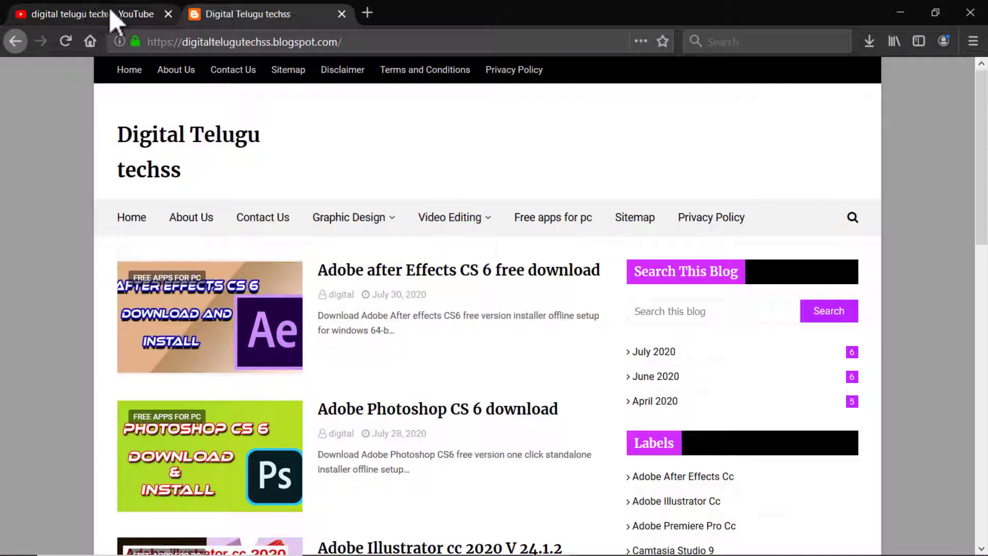
pyautogui.click(341, 13)
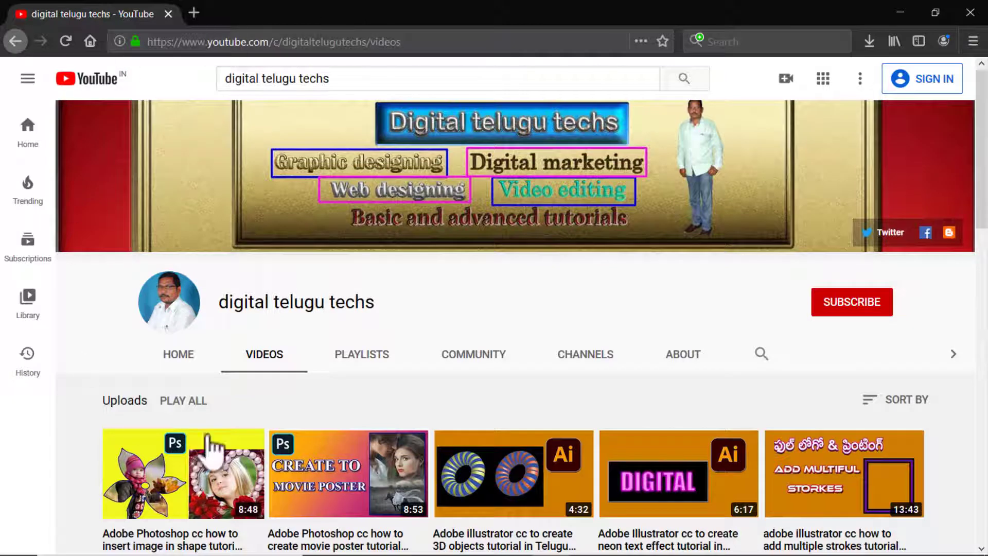
# Step: Open the channel's playlists and look over the created playlists
pyautogui.click(366, 356)
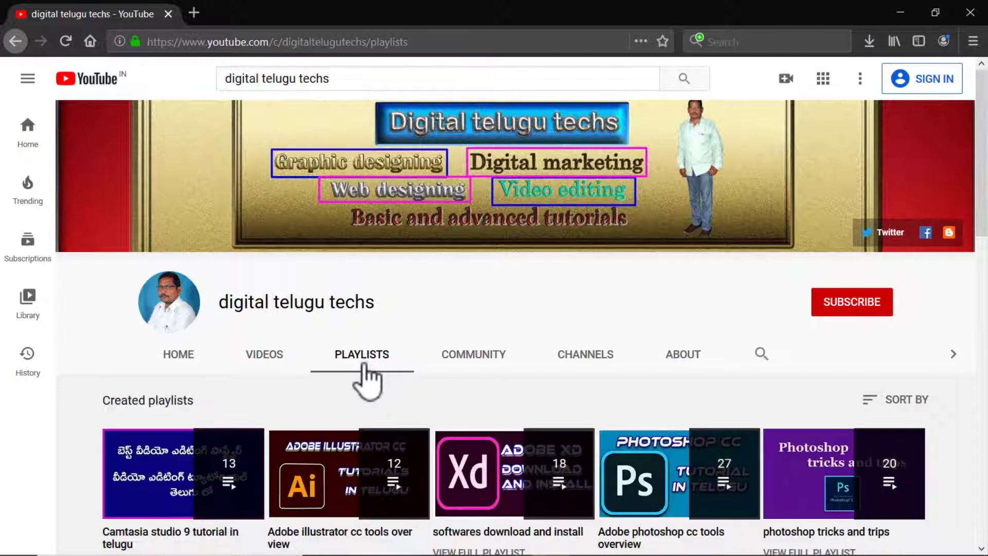
pyautogui.scroll(-5, 363, 383)
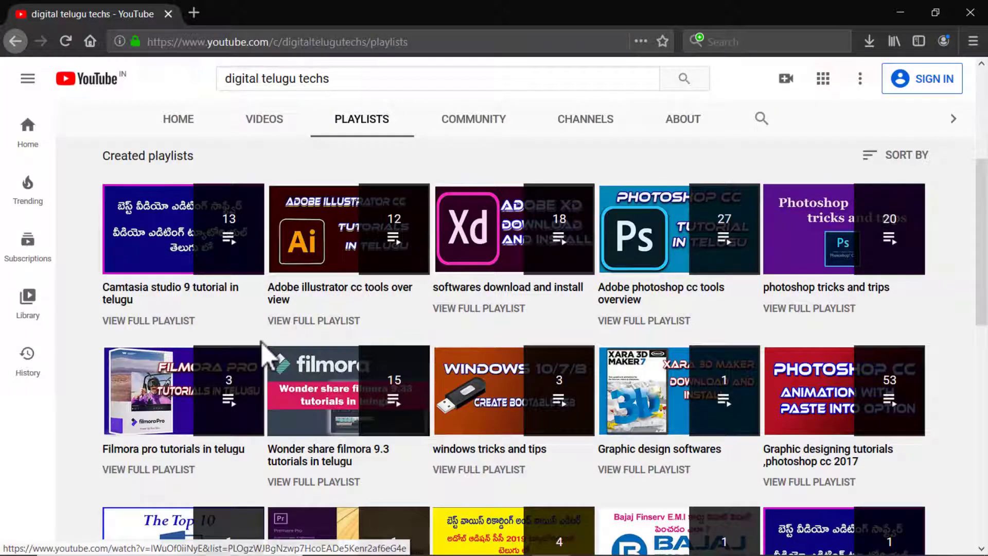
pyautogui.scroll(3, 344, 414)
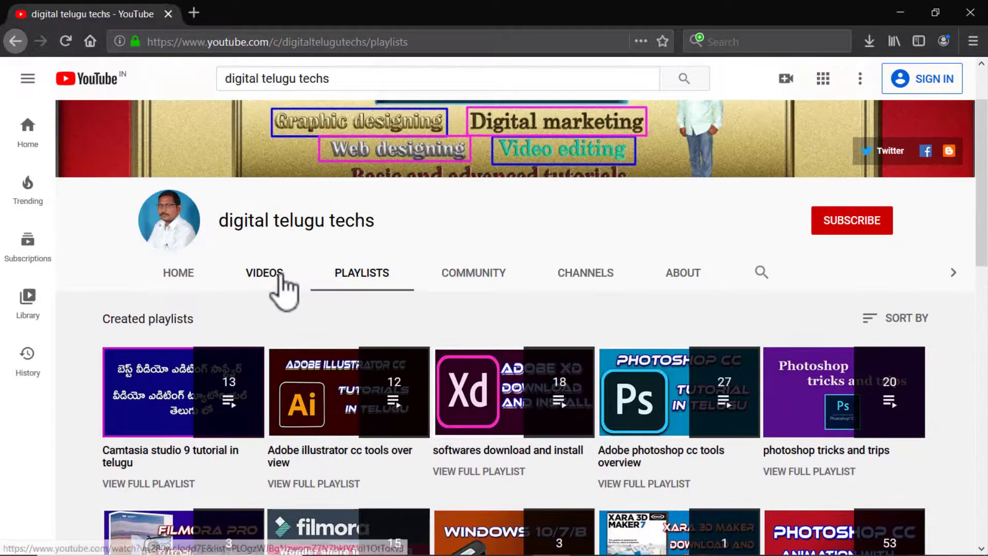
# Step: Go back to the channel's uploaded videos and browse through the older tutorials, returning to the newest uploads
pyautogui.click(266, 273)
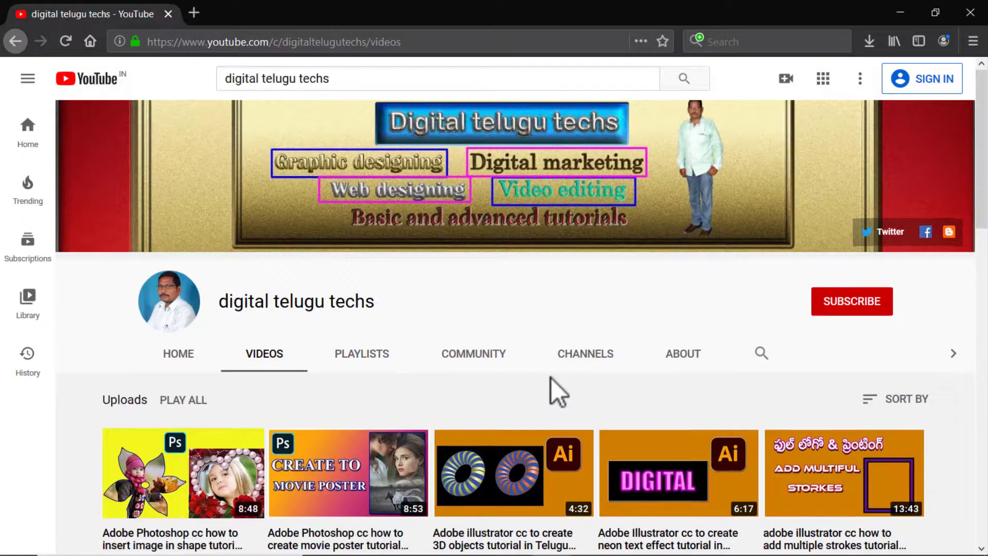
pyautogui.scroll(-8, 551, 396)
pyautogui.scroll(-15, 552, 399)
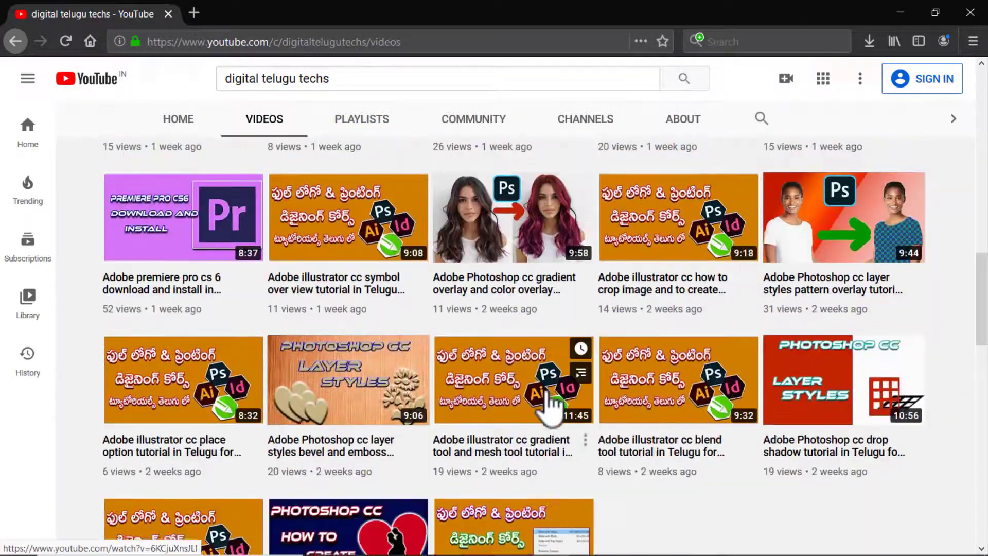
pyautogui.scroll(-3, 545, 417)
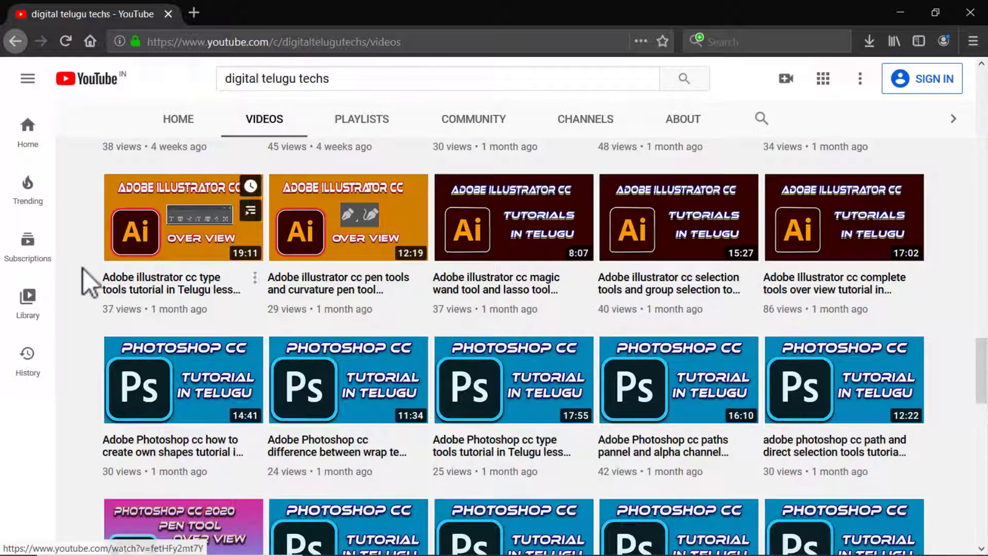
pyautogui.scroll(15, 368, 396)
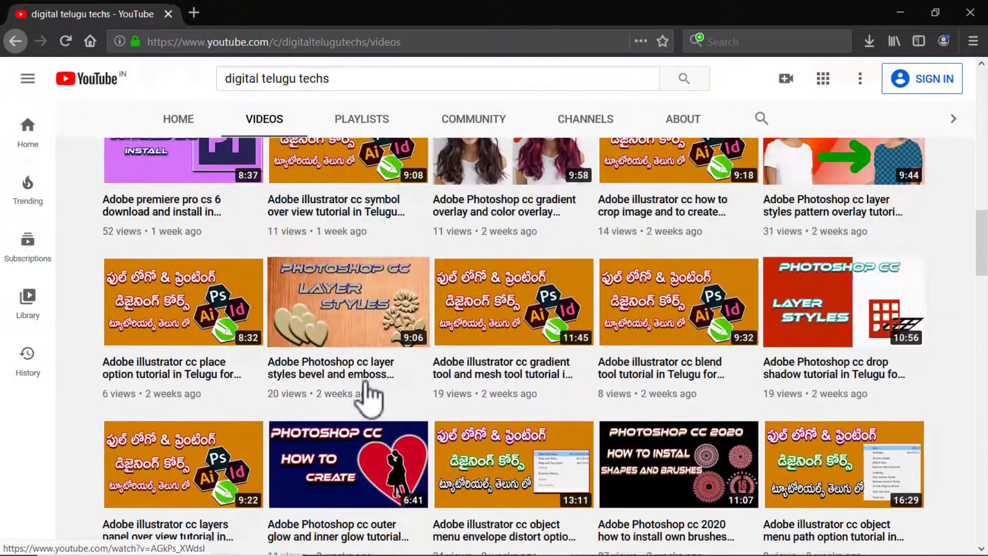
pyautogui.scroll(10, 366, 382)
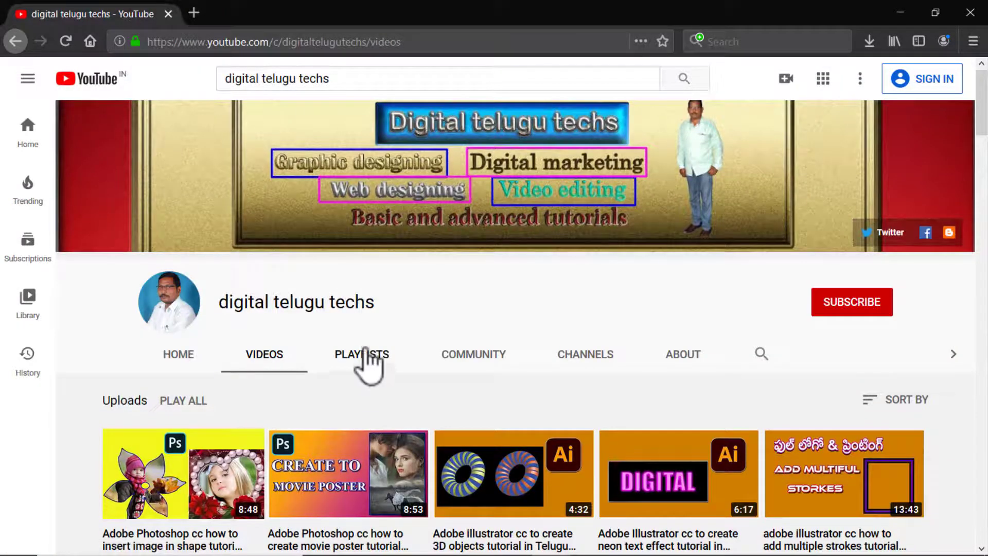
# Step: Open the channel's playlists, look over all the created playlists, and switch to CorelDRAW
pyautogui.click(364, 353)
pyautogui.scroll(-2, 634, 385)
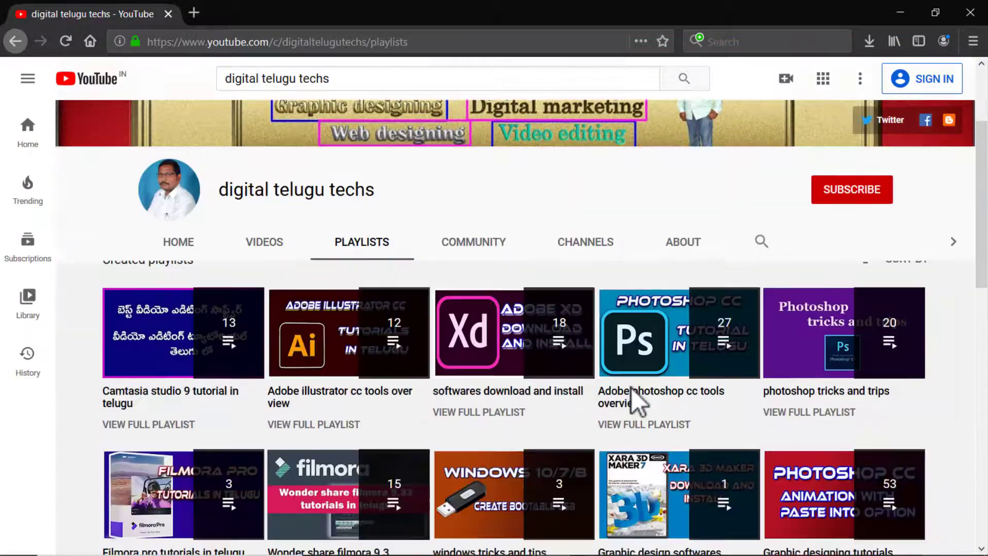
pyautogui.scroll(-2, 632, 388)
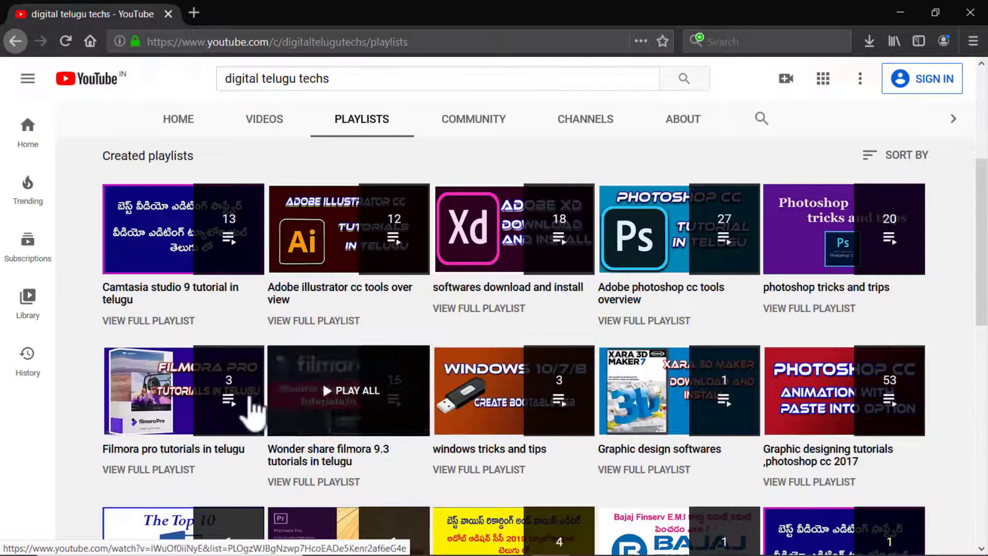
pyautogui.scroll(-4, 653, 441)
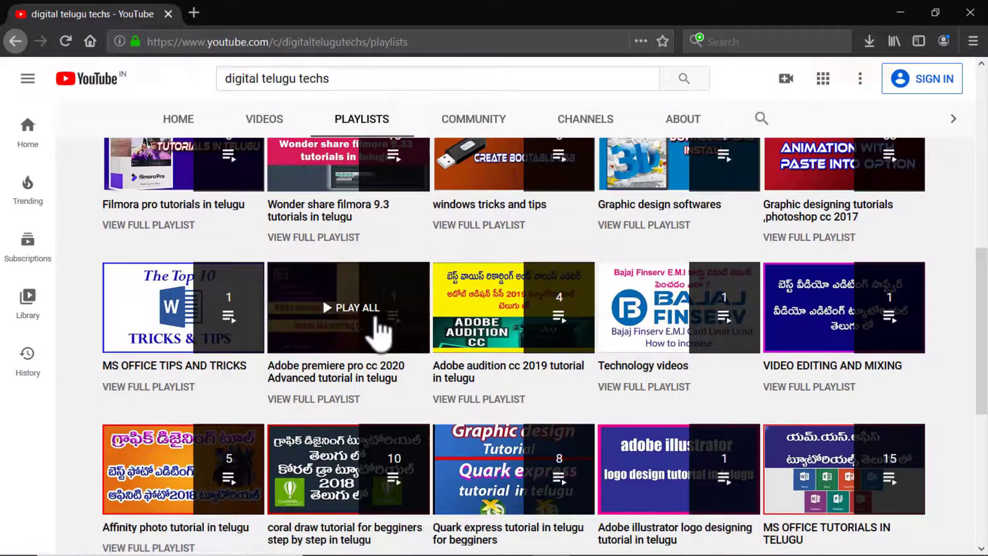
pyautogui.scroll(1, 377, 322)
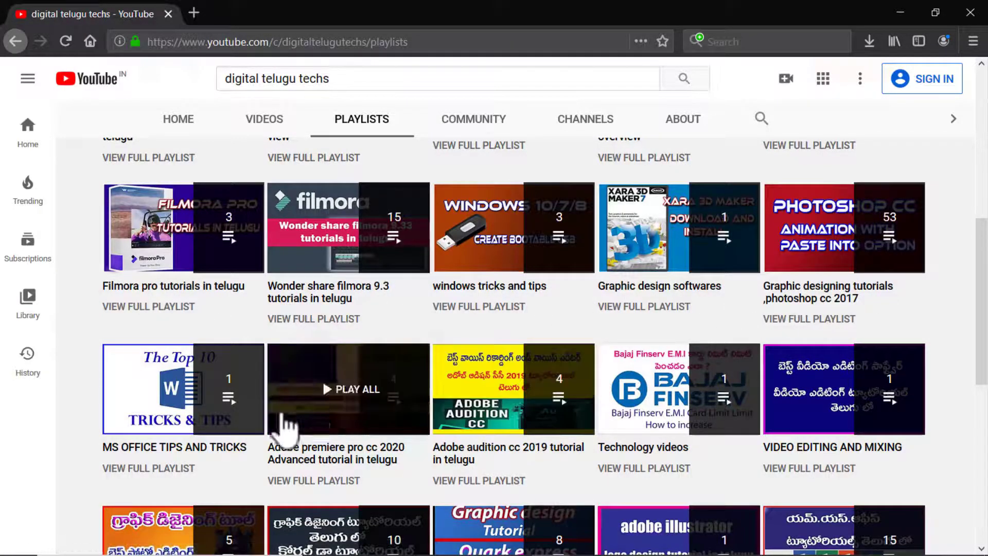
pyautogui.scroll(-5, 214, 434)
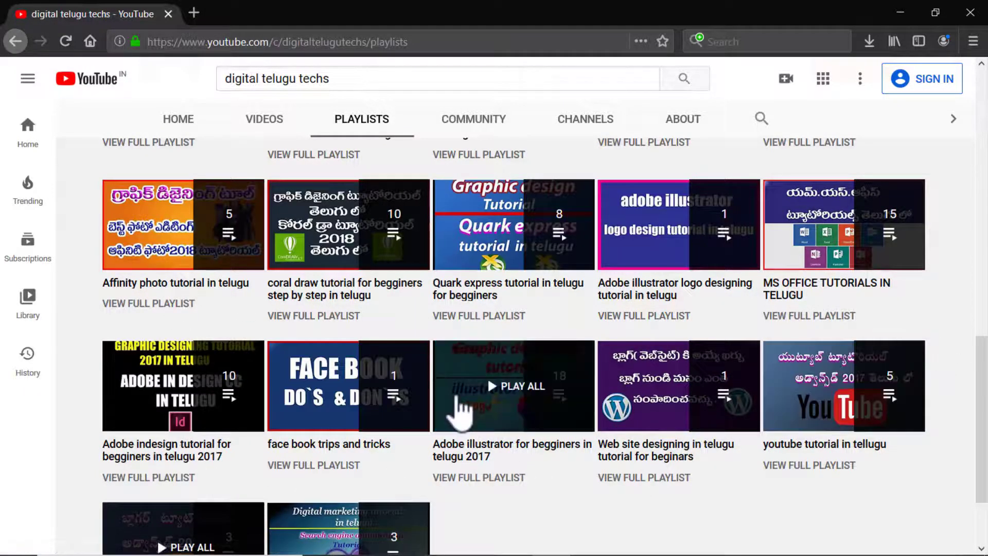
pyautogui.scroll(10, 458, 406)
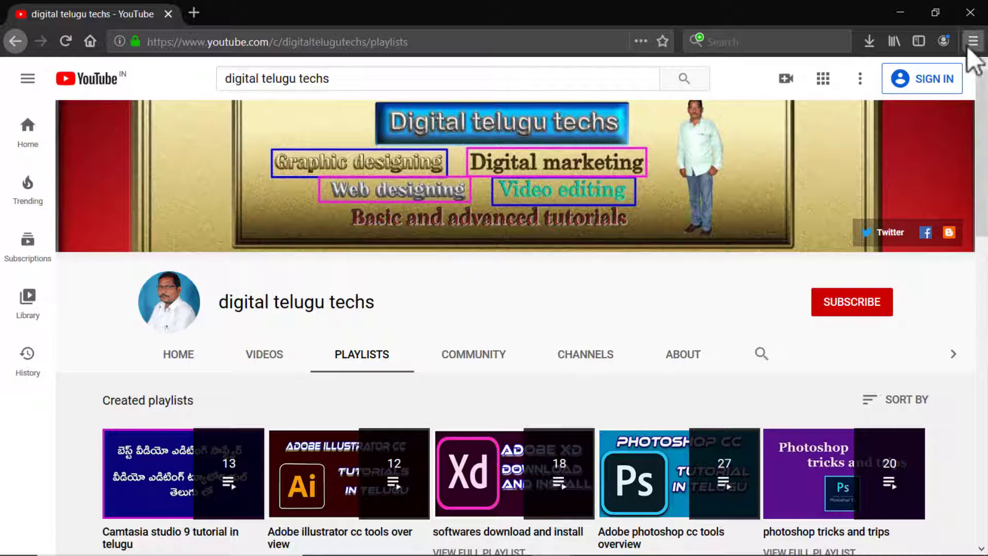
pyautogui.click(900, 13)
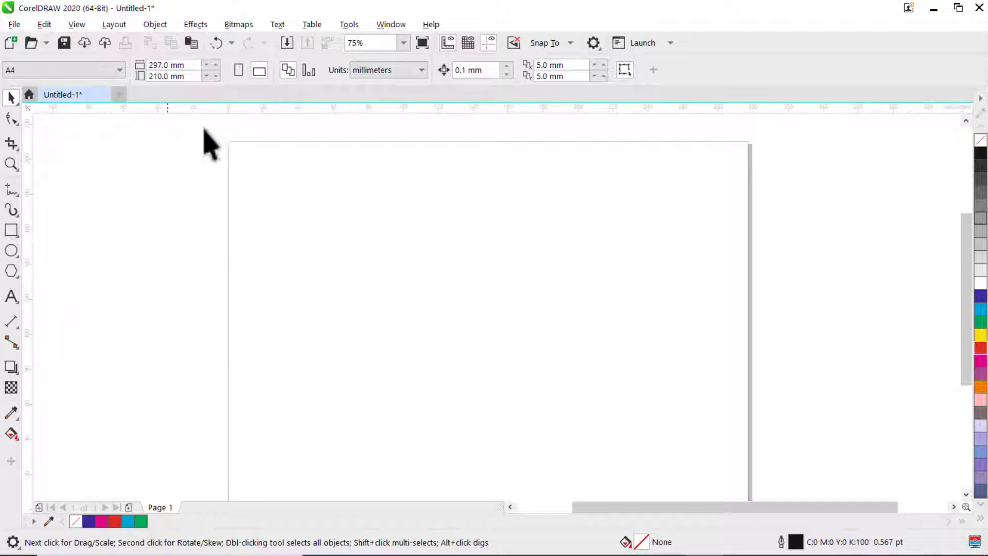
pyautogui.click(17, 101)
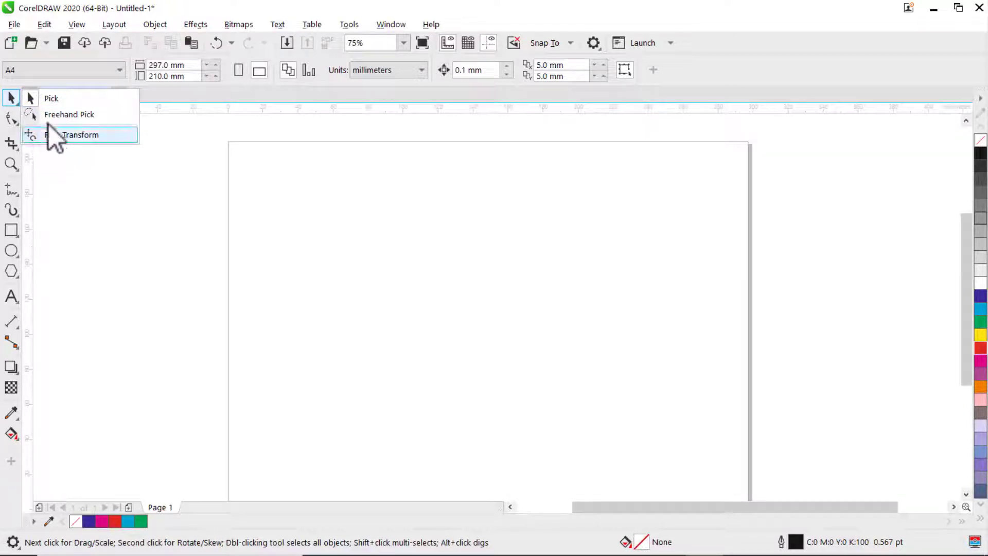
pyautogui.click(17, 99)
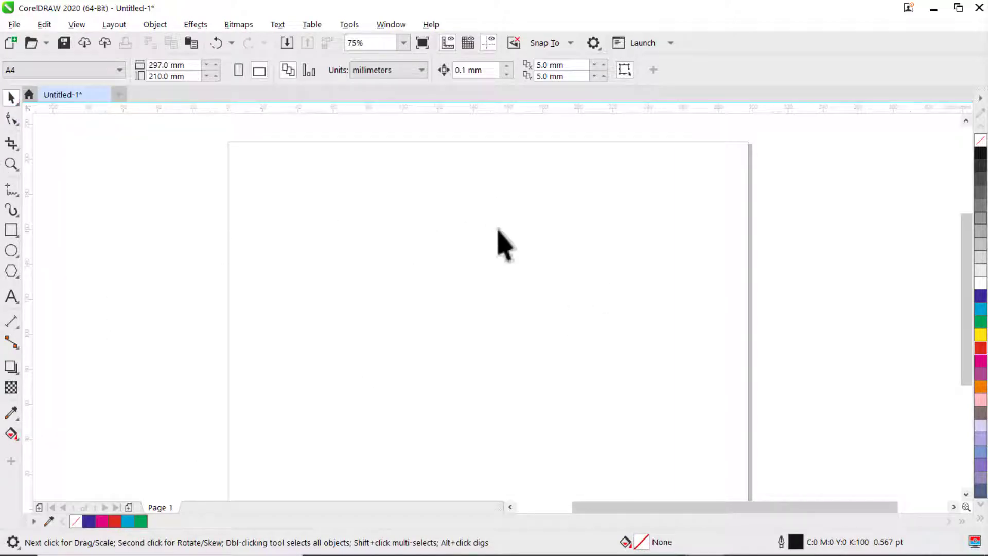
pyautogui.click(19, 235)
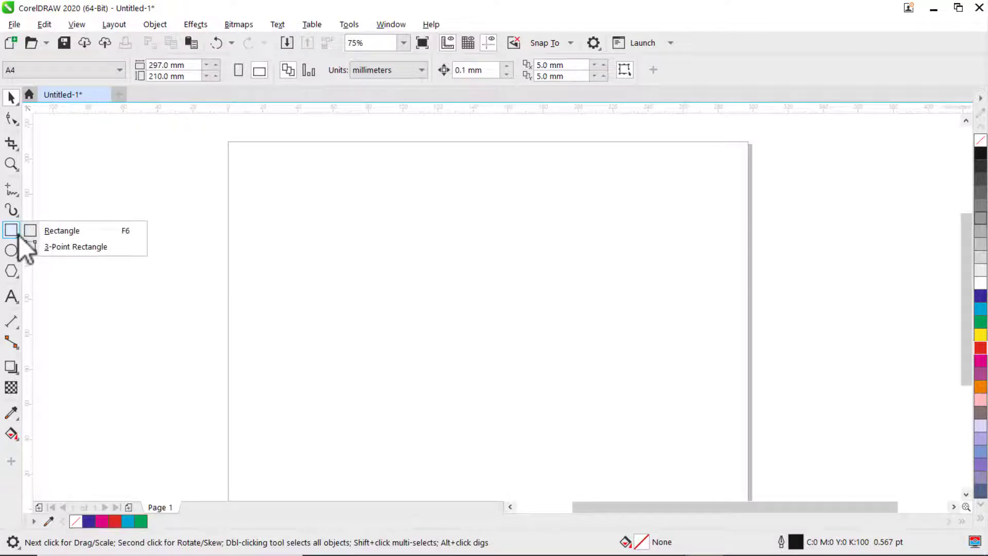
pyautogui.click(19, 235)
pyautogui.click(19, 255)
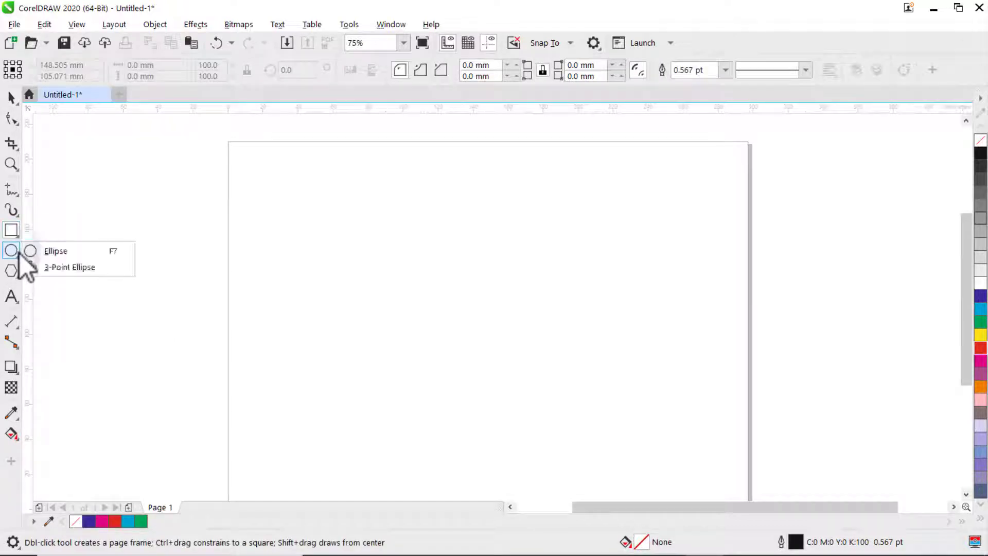
pyautogui.click(21, 257)
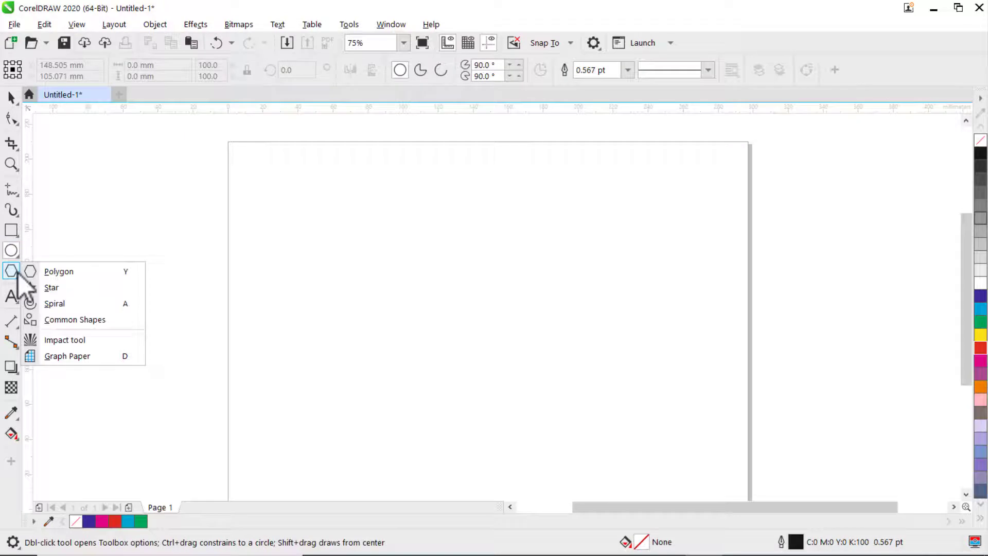
pyautogui.click(18, 268)
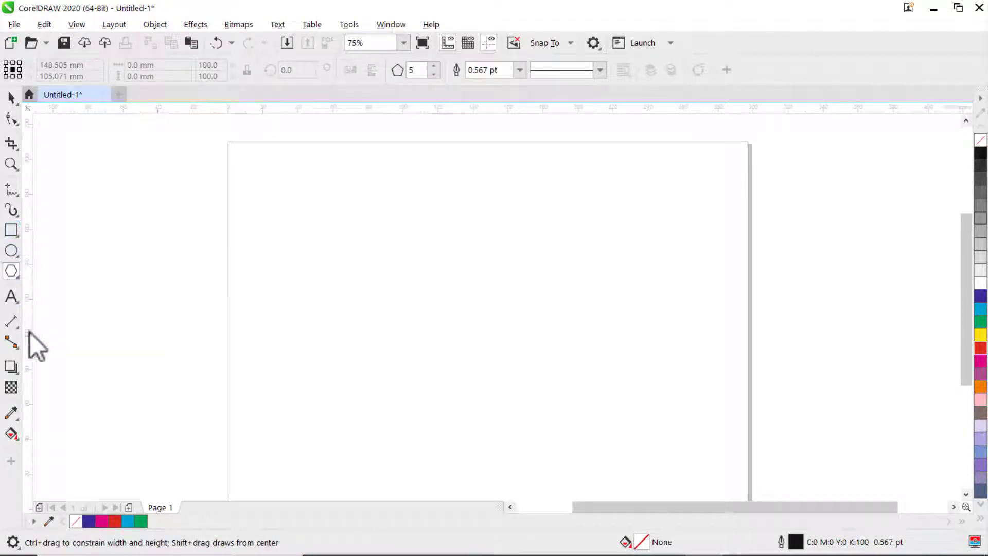
# Step: Draw a large rectangle on the page and fill it with blue using the Interactive Fill tool
pyautogui.click(12, 230)
pyautogui.moveTo(290, 192)
pyautogui.mouseDown()
pyautogui.moveTo(313, 230)
pyautogui.moveTo(539, 401)
pyautogui.moveTo(591, 432)
pyautogui.moveTo(521, 363)
pyautogui.moveTo(613, 425)
pyautogui.moveTo(324, 225)
pyautogui.moveTo(335, 260)
pyautogui.moveTo(327, 222)
pyautogui.moveTo(369, 268)
pyautogui.moveTo(569, 421)
pyautogui.mouseUp()
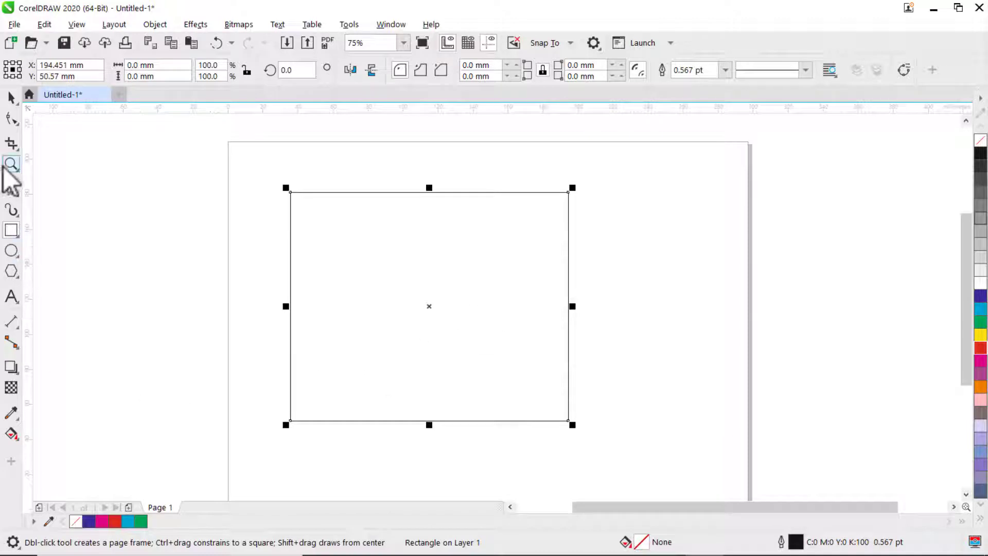
pyautogui.click(14, 439)
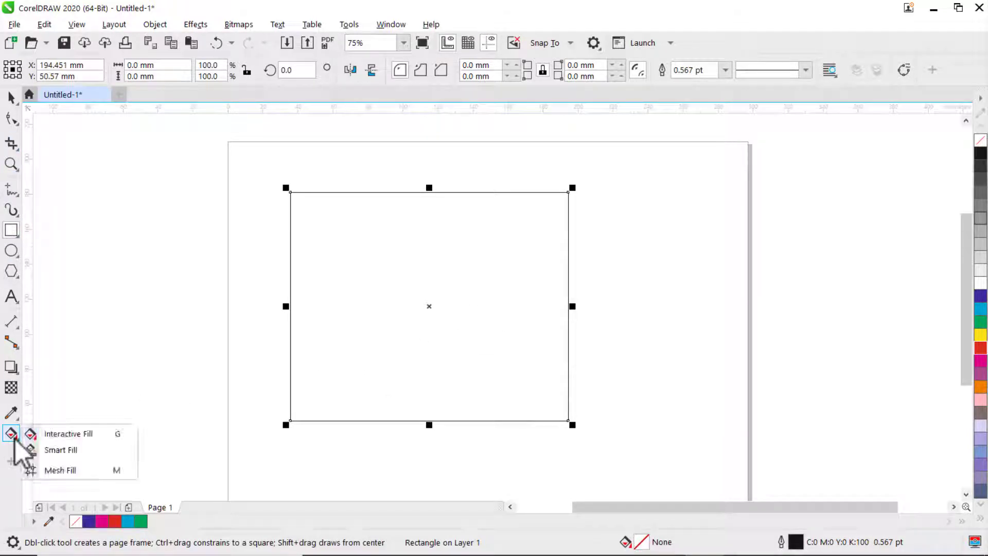
pyautogui.click(51, 437)
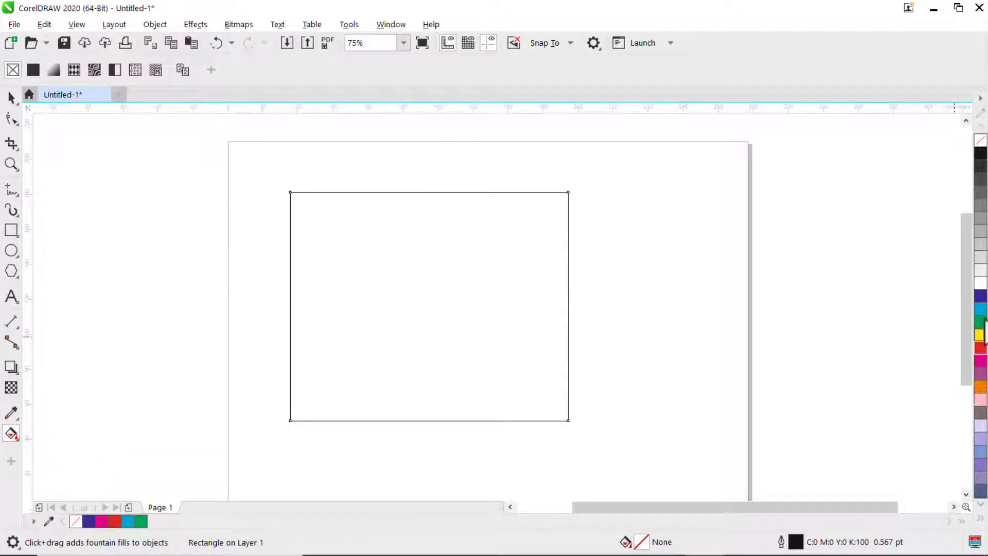
pyautogui.click(980, 297)
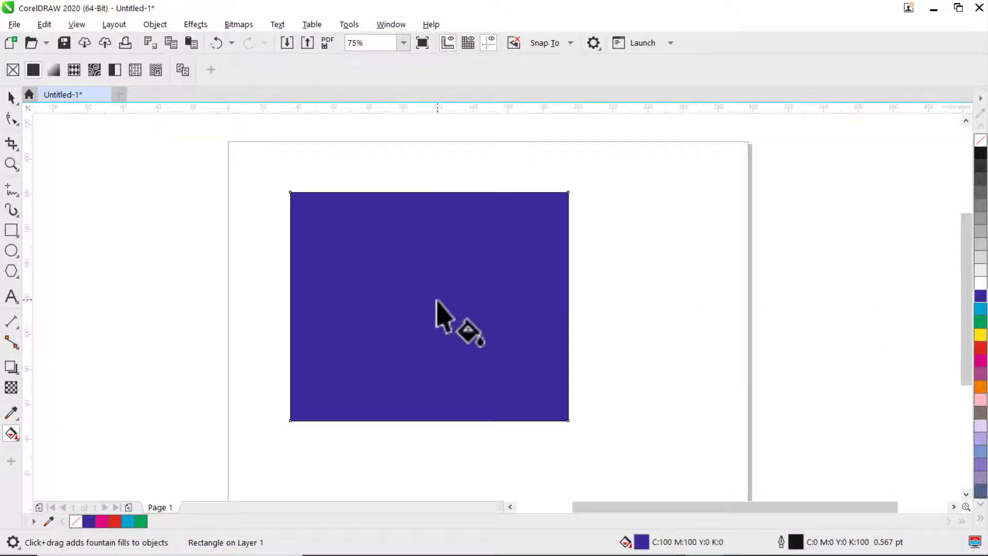
# Step: Switch to the Smart Fill tool and recolour the rectangle magenta
pyautogui.click(15, 437)
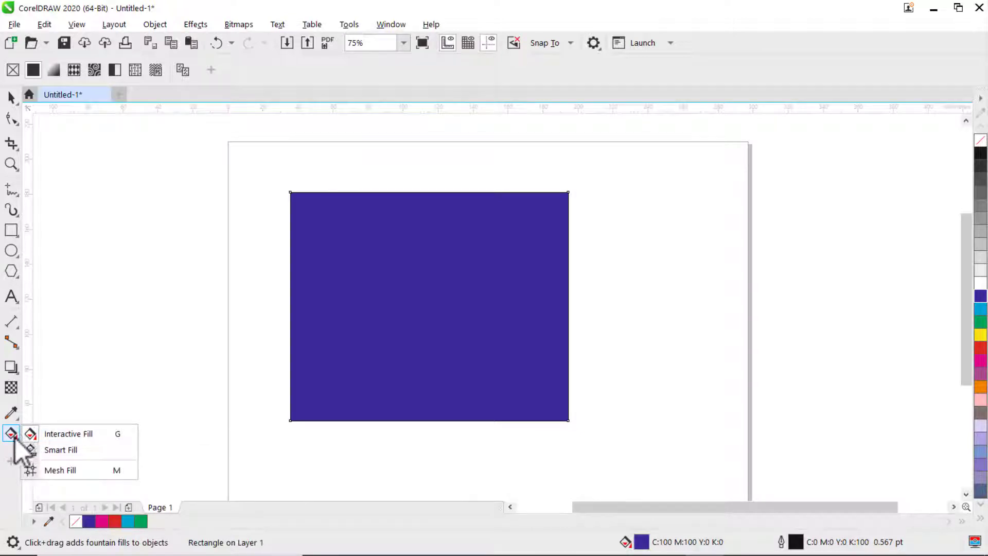
pyautogui.click(51, 450)
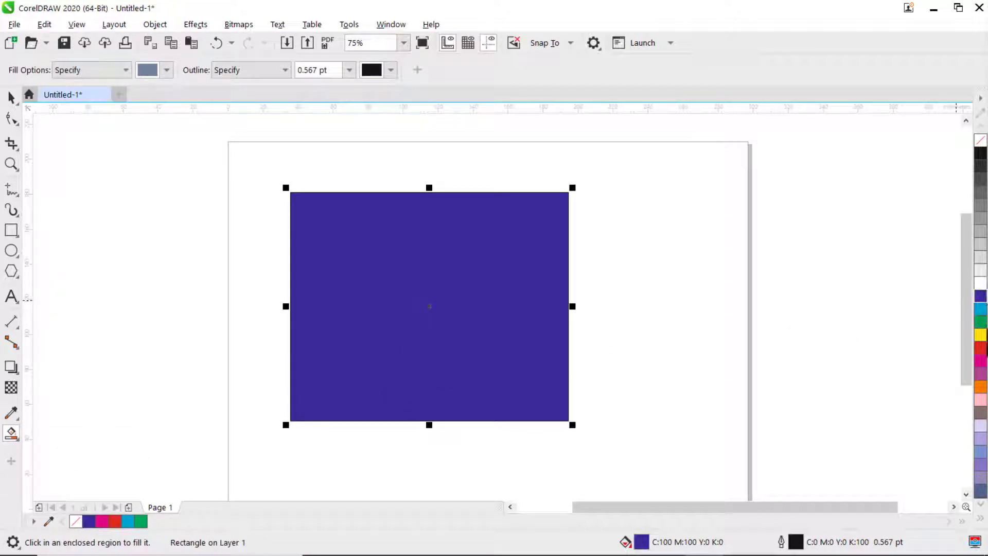
pyautogui.click(981, 362)
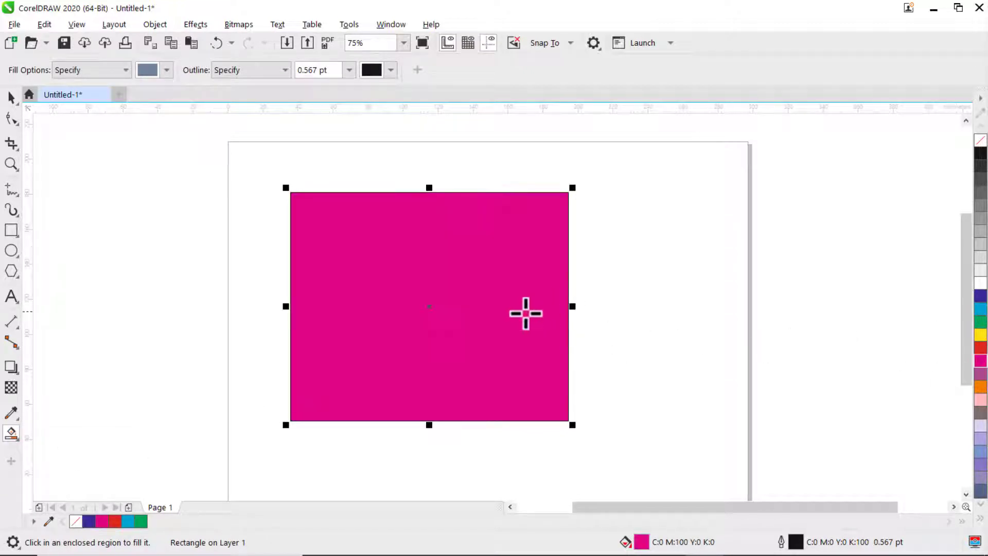
# Step: Recolour the rectangle orange with the Interactive Fill tool active, and delete the rectangle from the page
pyautogui.click(17, 436)
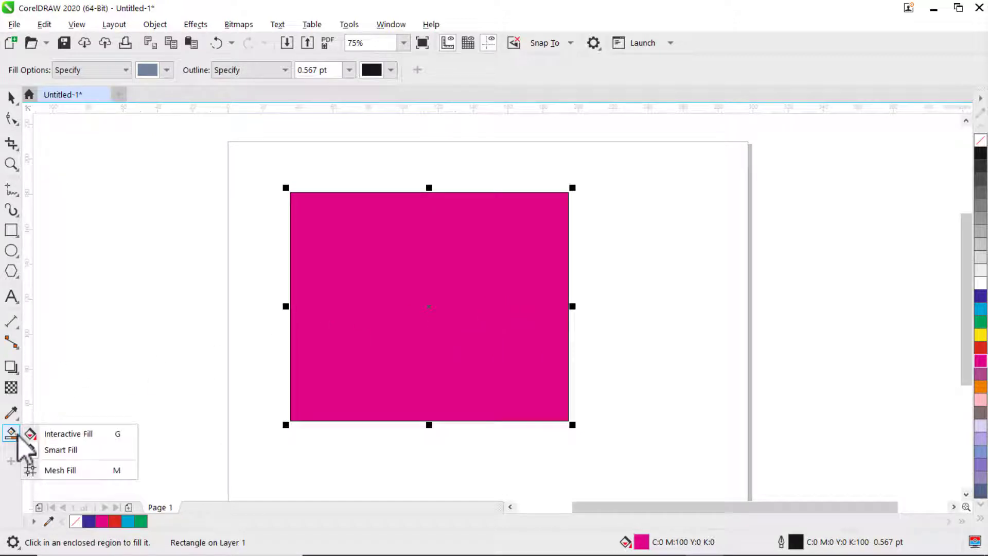
pyautogui.click(60, 431)
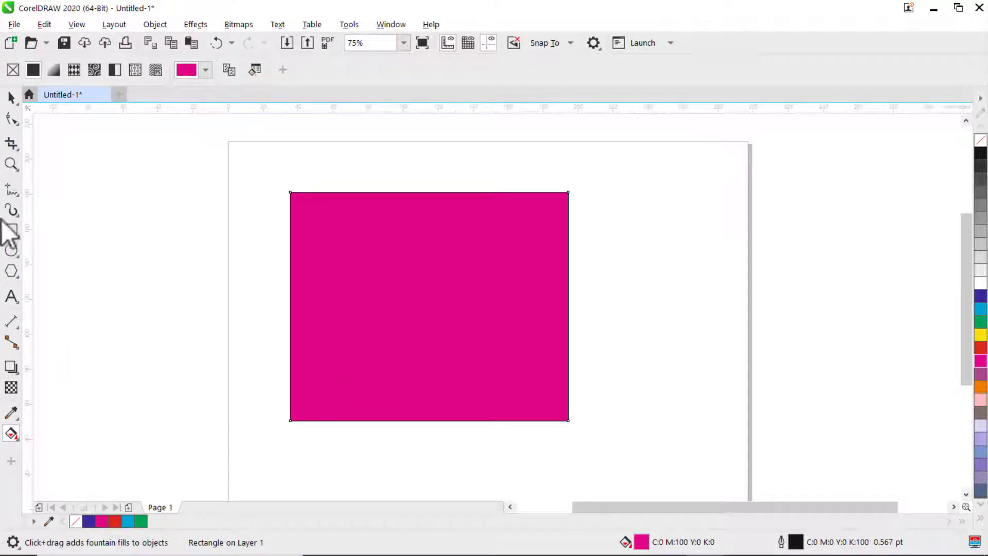
pyautogui.click(981, 297)
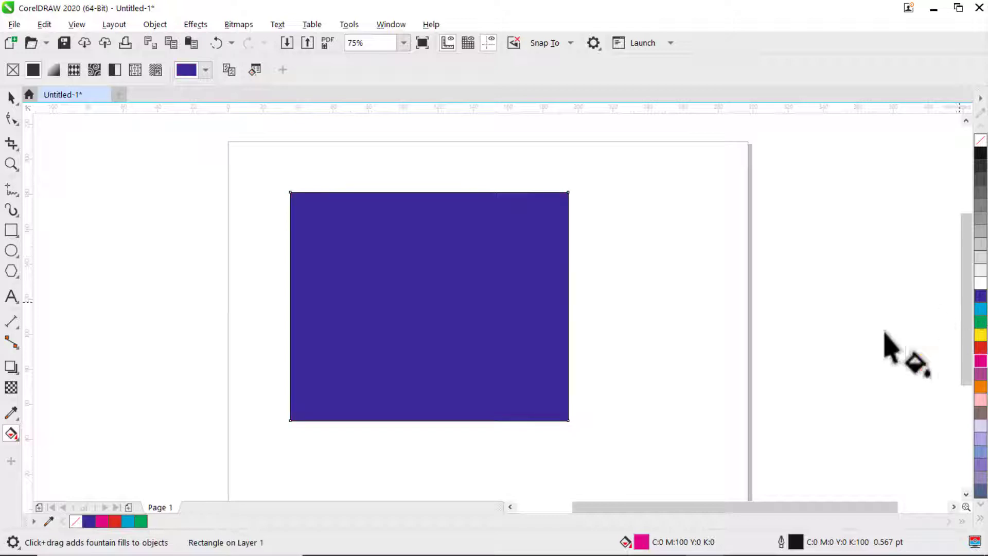
pyautogui.click(981, 387)
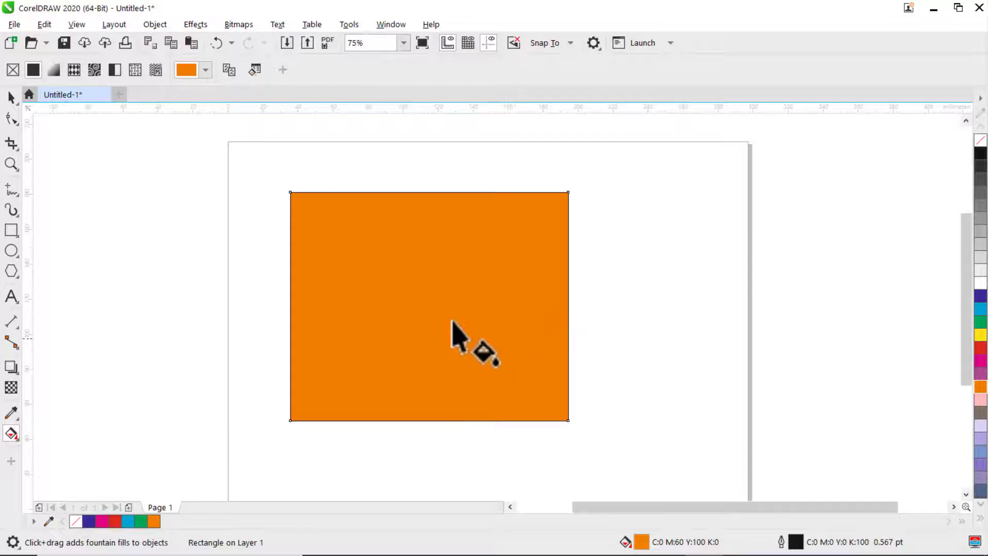
pyautogui.click(16, 100)
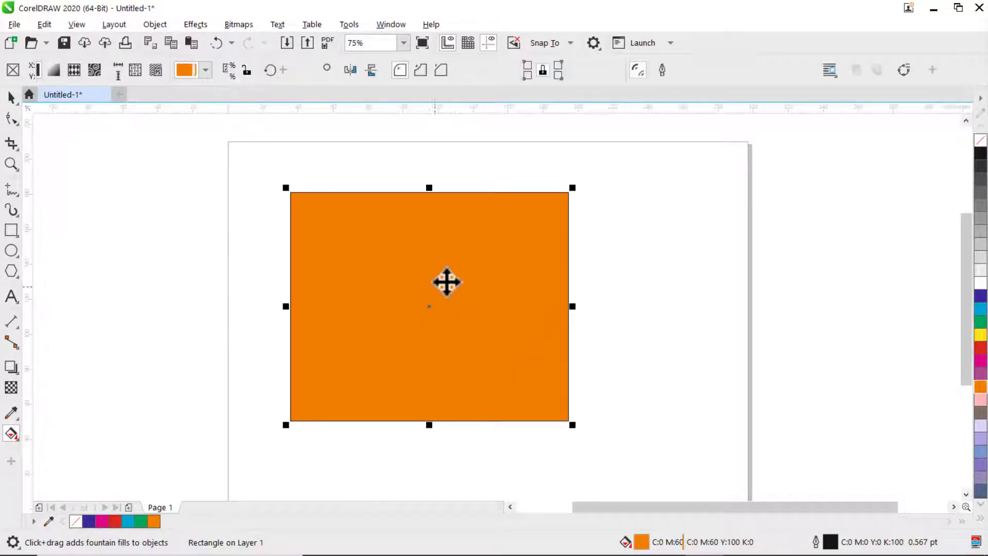
pyautogui.press('Delete')
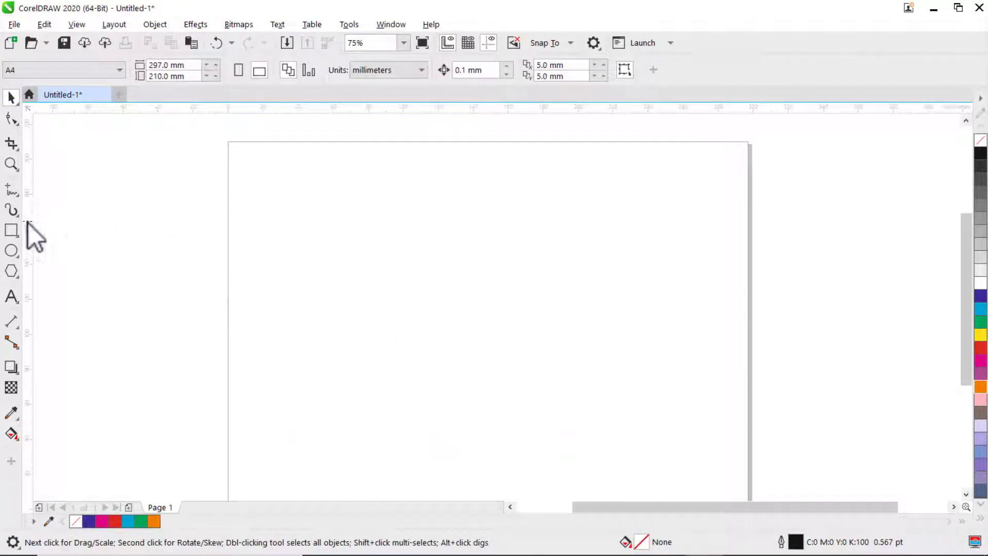
# Step: Draw a rectangle about 157 mm wide and 124 mm high on the page and fill it with red
pyautogui.click(15, 226)
pyautogui.moveTo(280, 192); pyautogui.dragTo(555, 409)
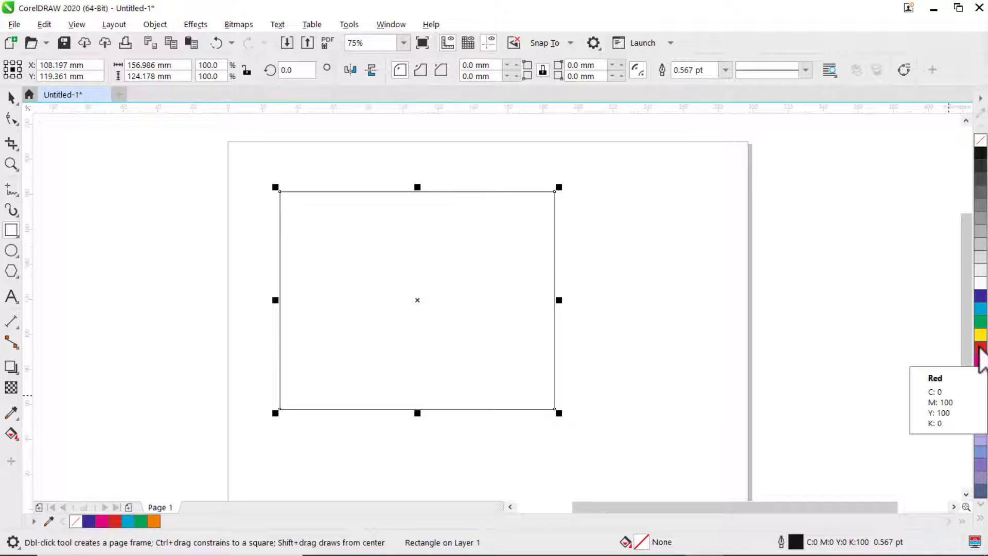
pyautogui.click(981, 348)
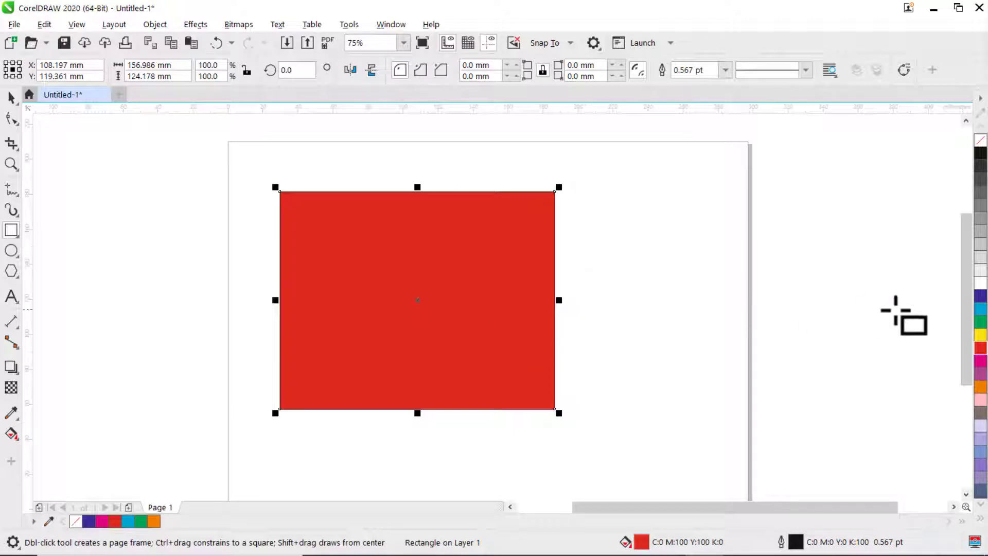
# Step: Give the red rectangle a blue outline with a width of 4.0 pt
pyautogui.rightClick(981, 297)
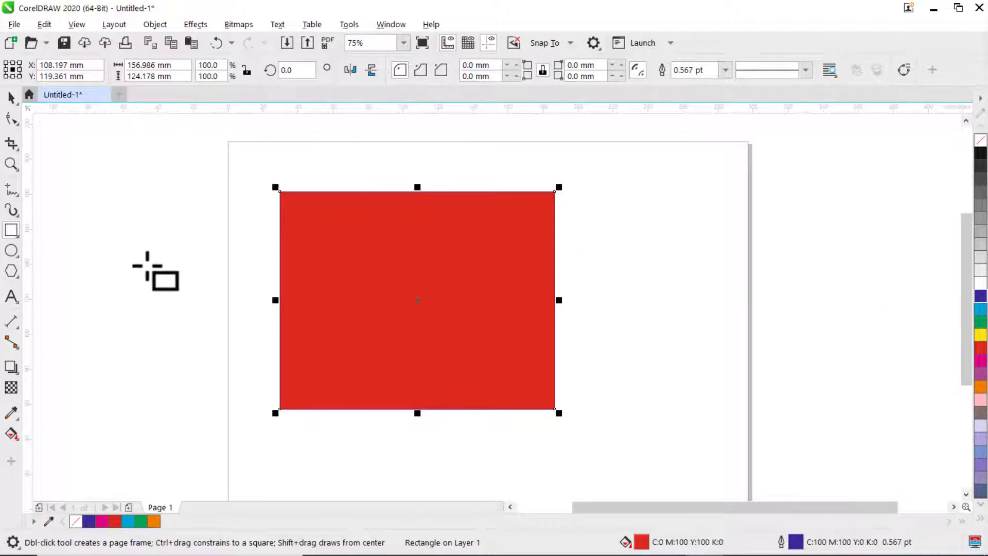
pyautogui.click(726, 71)
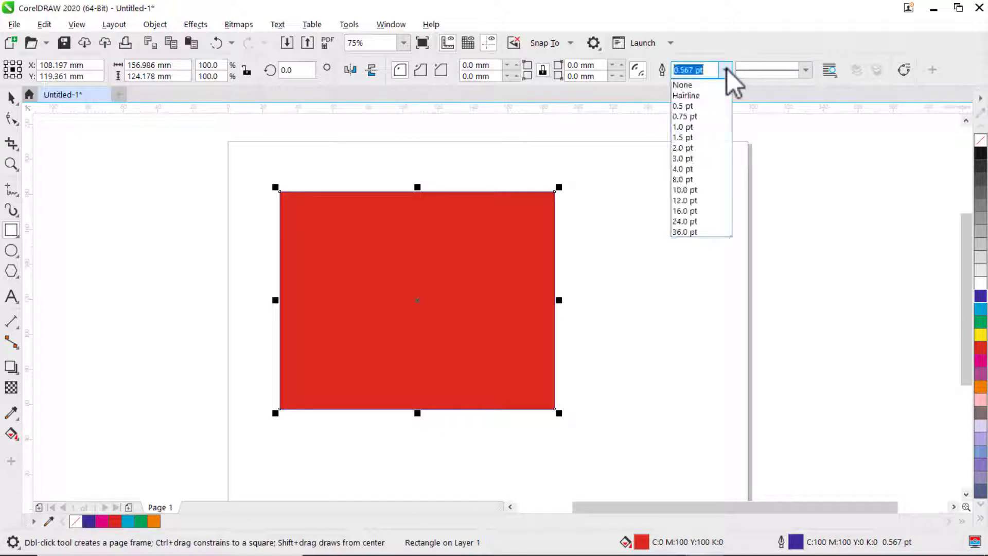
pyautogui.click(692, 169)
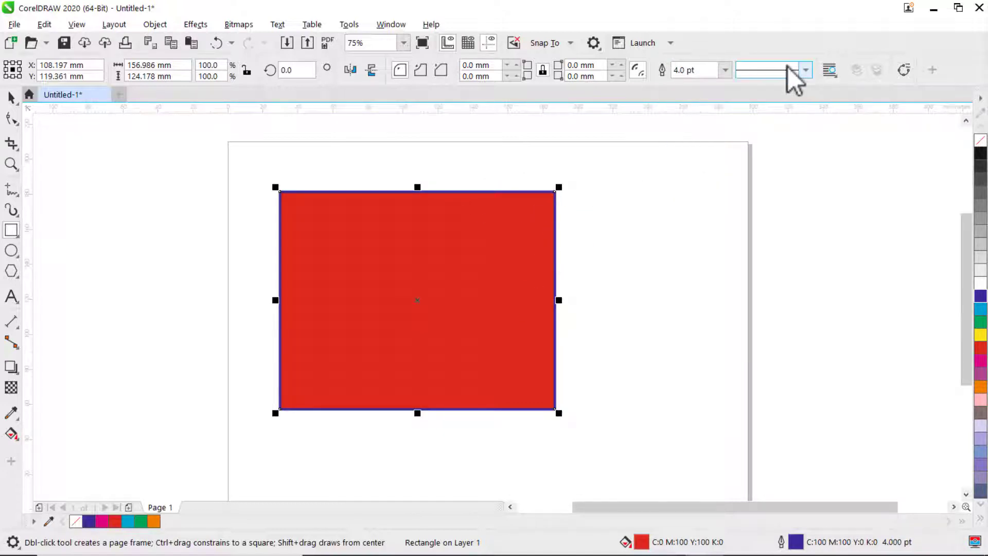
# Step: Change the rectangle's outline to a dash-dot line style with several dots between the dashes
pyautogui.click(806, 72)
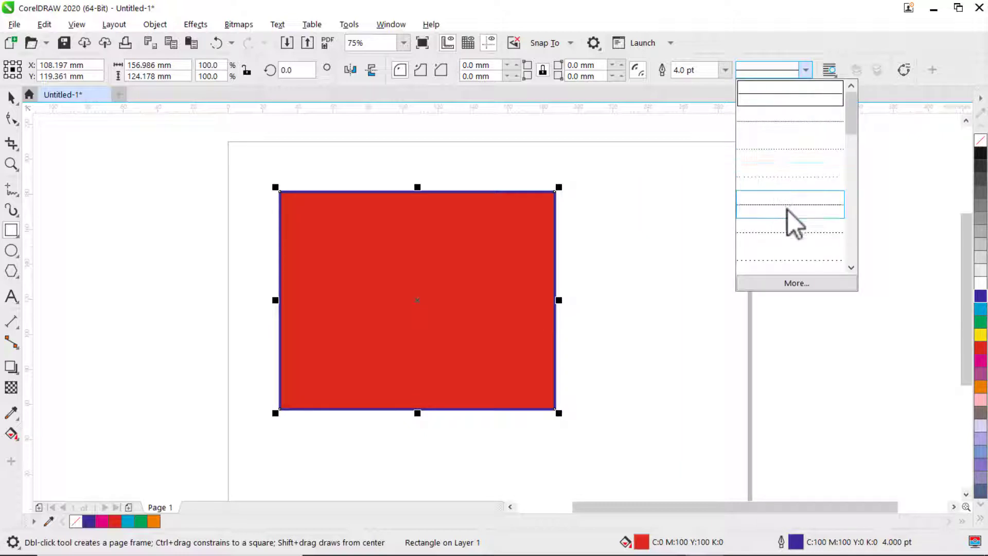
pyautogui.moveTo(856, 126); pyautogui.dragTo(864, 254)
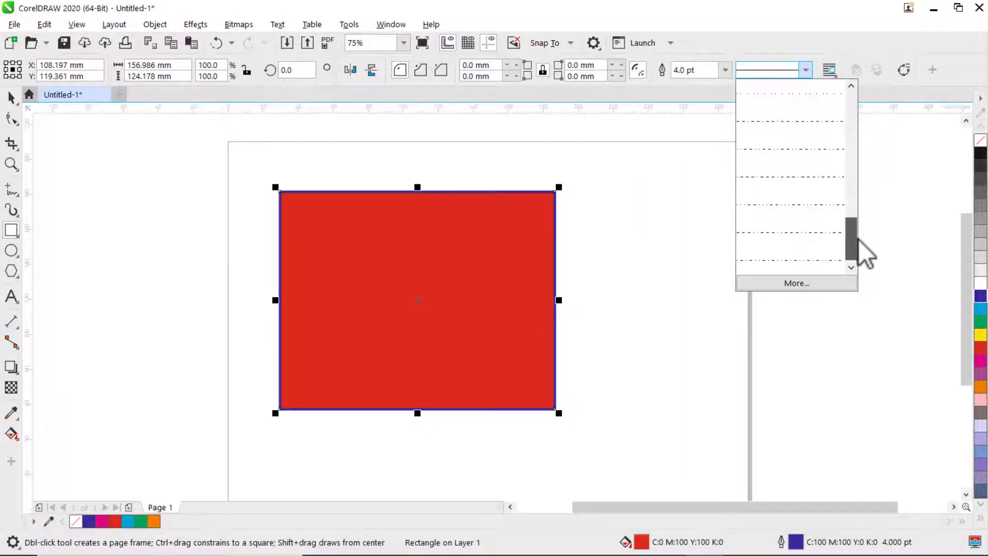
pyautogui.click(816, 241)
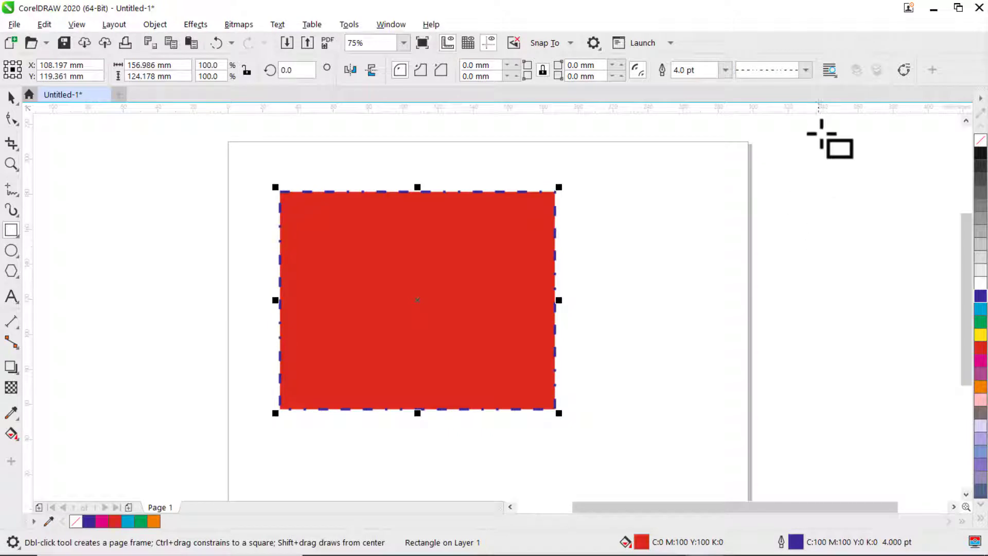
pyautogui.click(807, 70)
pyautogui.click(783, 220)
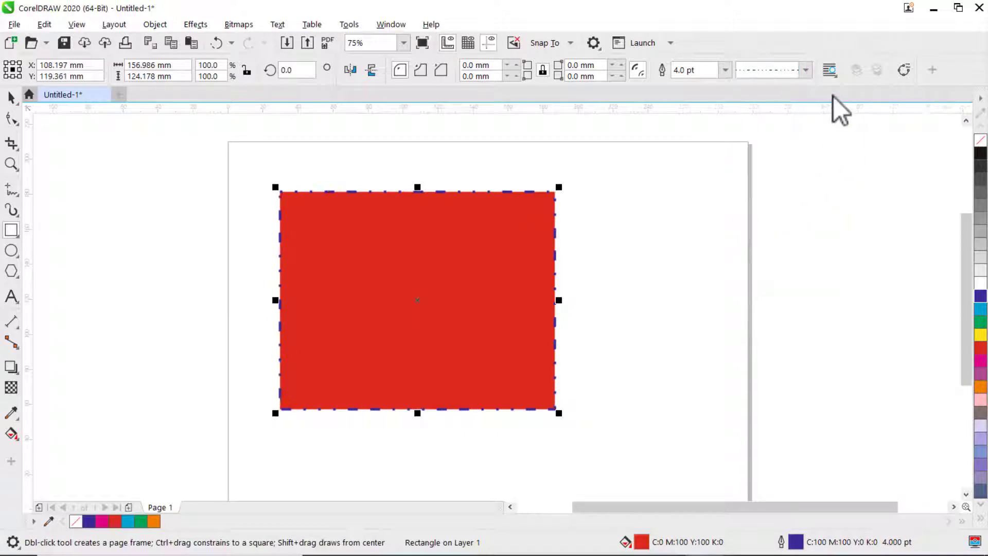
# Step: Change the red rectangle's outline to a solid line style
pyautogui.click(837, 73)
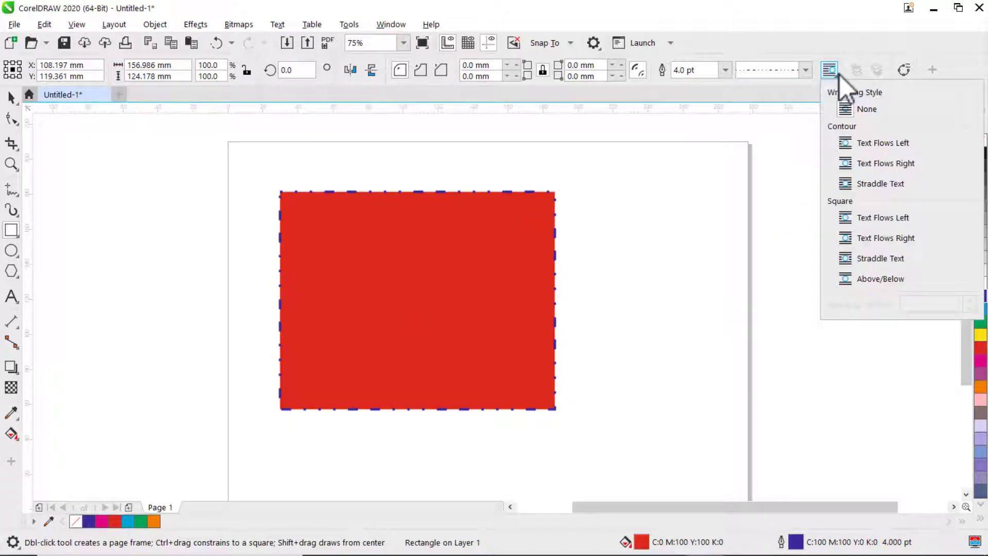
pyautogui.click(839, 74)
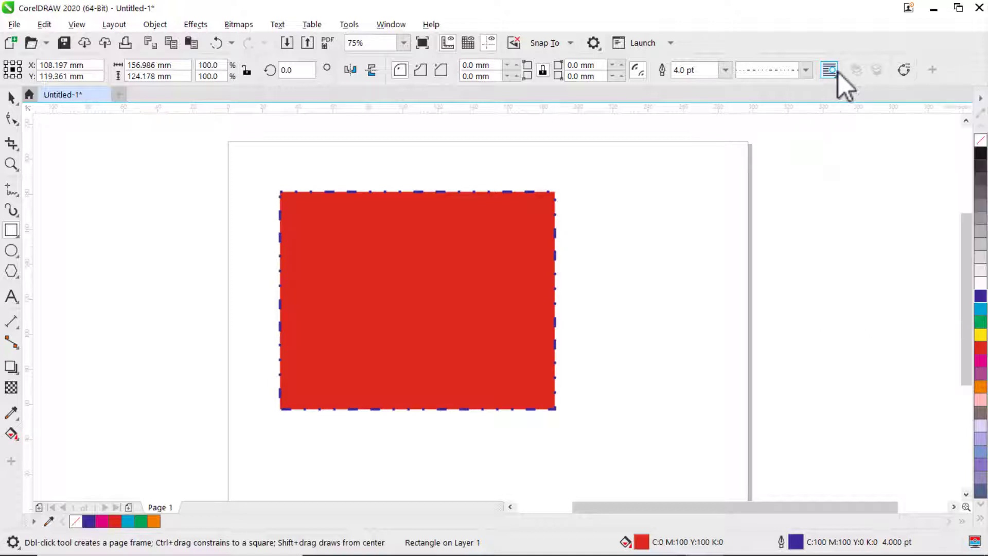
pyautogui.click(806, 70)
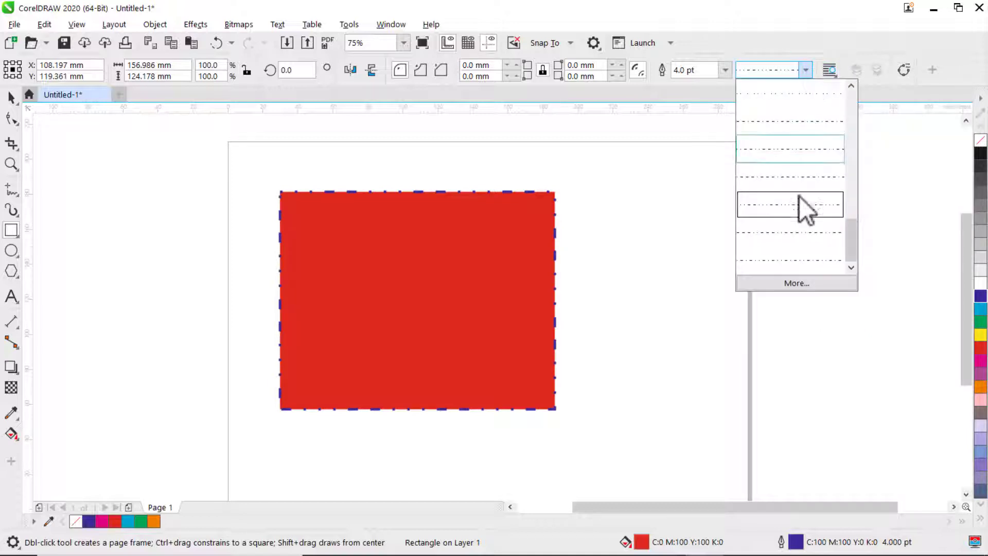
pyautogui.moveTo(849, 236); pyautogui.dragTo(843, 91)
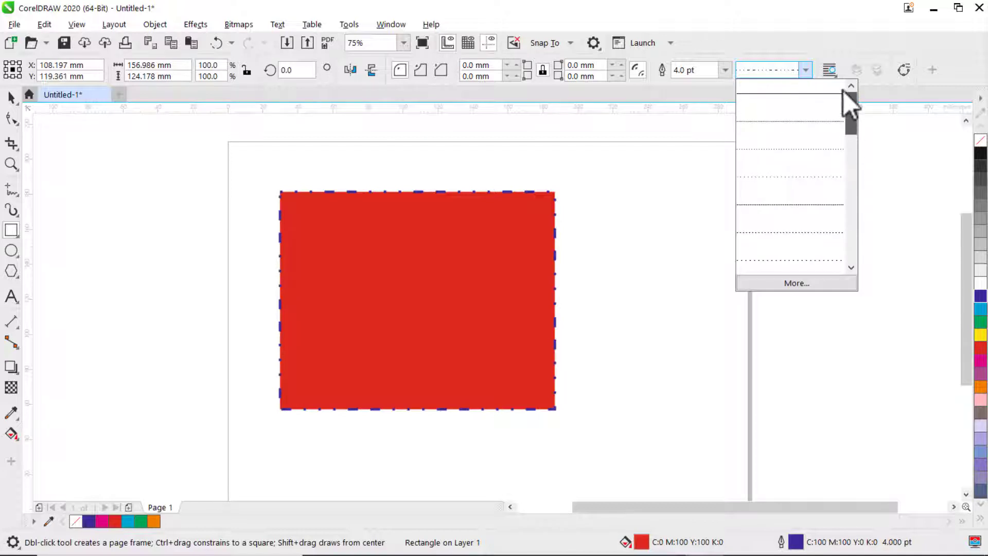
pyautogui.click(802, 96)
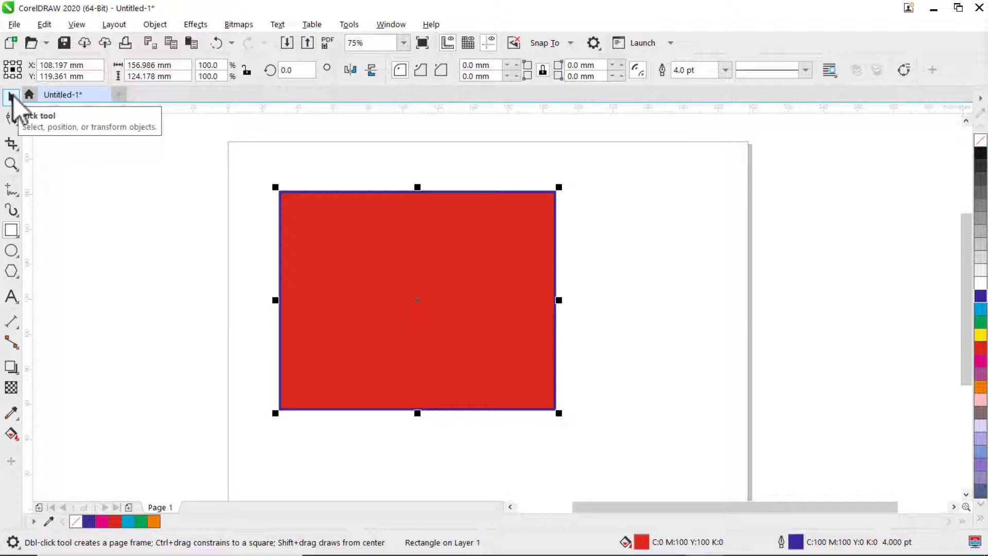
# Step: Activate the Pick tool, move the red rectangle slightly towards the page's upper-left corner, and deselect it
pyautogui.click(394, 289)
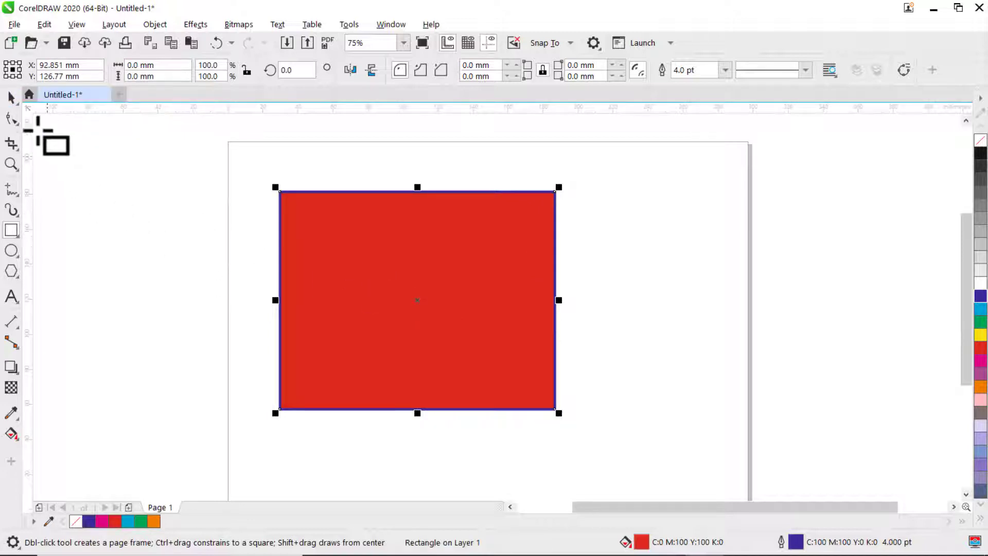
pyautogui.click(12, 97)
pyautogui.click(319, 224)
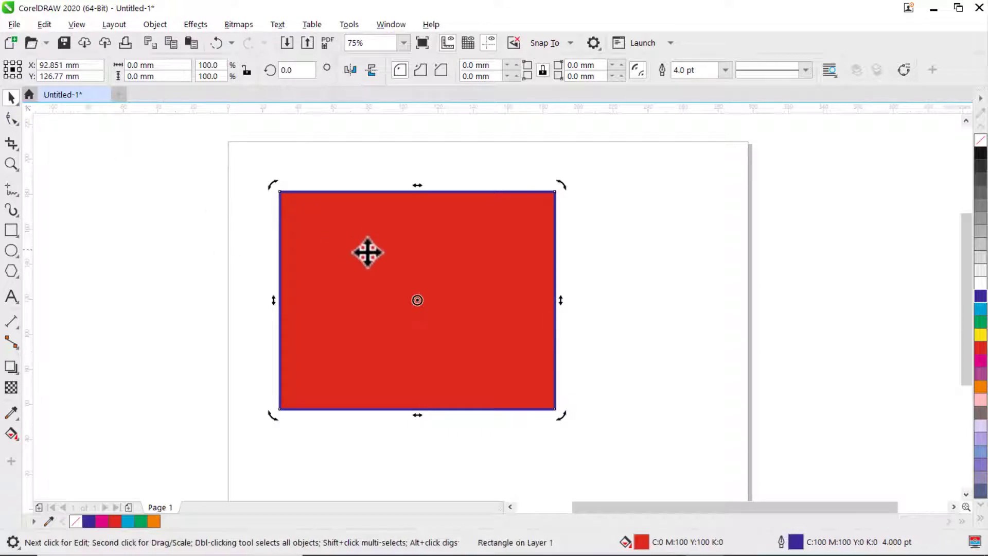
pyautogui.moveTo(353, 258); pyautogui.dragTo(332, 247)
pyautogui.click(175, 262)
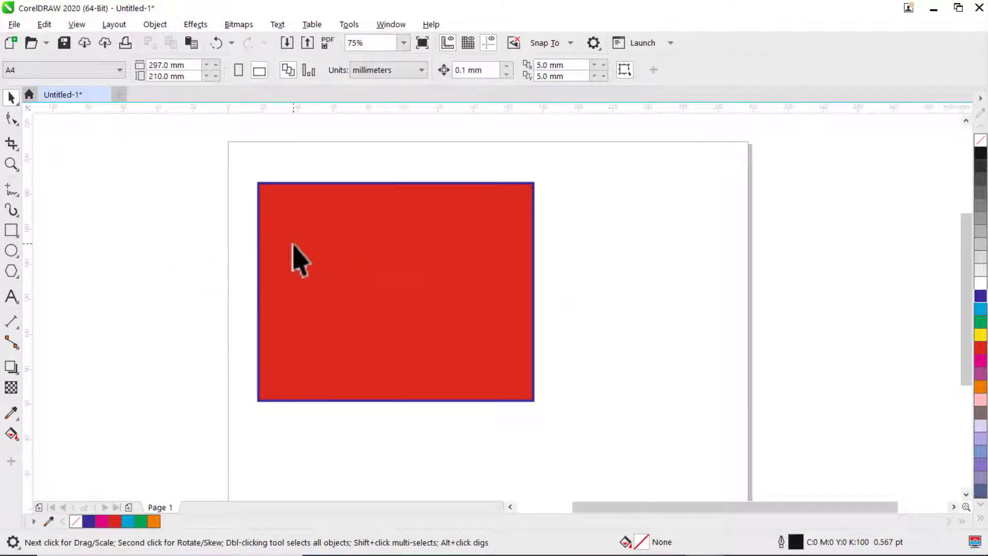
# Step: Move the rectangle around the page and scale it down proportionally to about 111 mm wide and 87 mm high
pyautogui.click(309, 294)
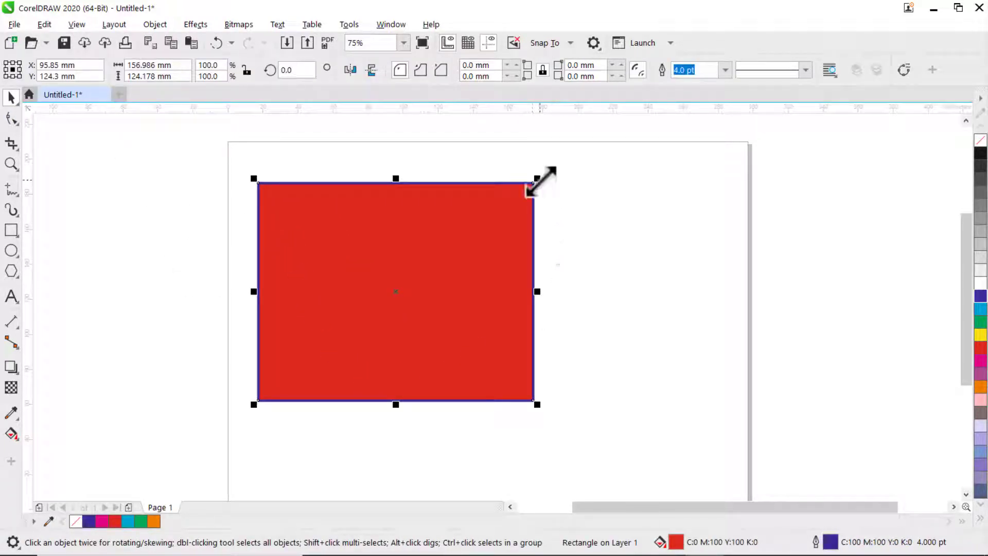
pyautogui.moveTo(377, 270); pyautogui.dragTo(670, 241)
pyautogui.moveTo(728, 232); pyautogui.dragTo(360, 246)
pyautogui.moveTo(282, 262); pyautogui.dragTo(394, 269)
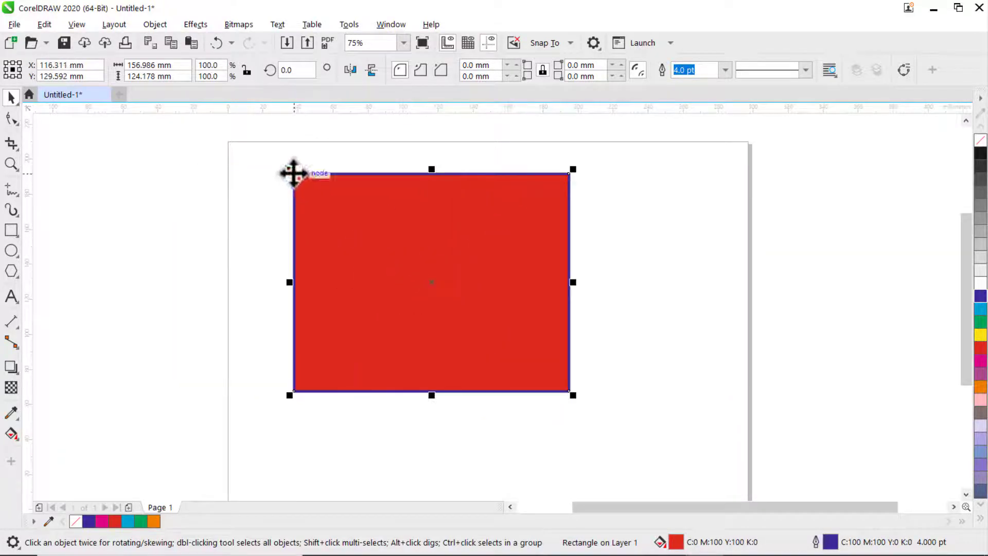
pyautogui.moveTo(289, 169); pyautogui.dragTo(348, 250)
pyautogui.moveTo(474, 302); pyautogui.dragTo(431, 264)
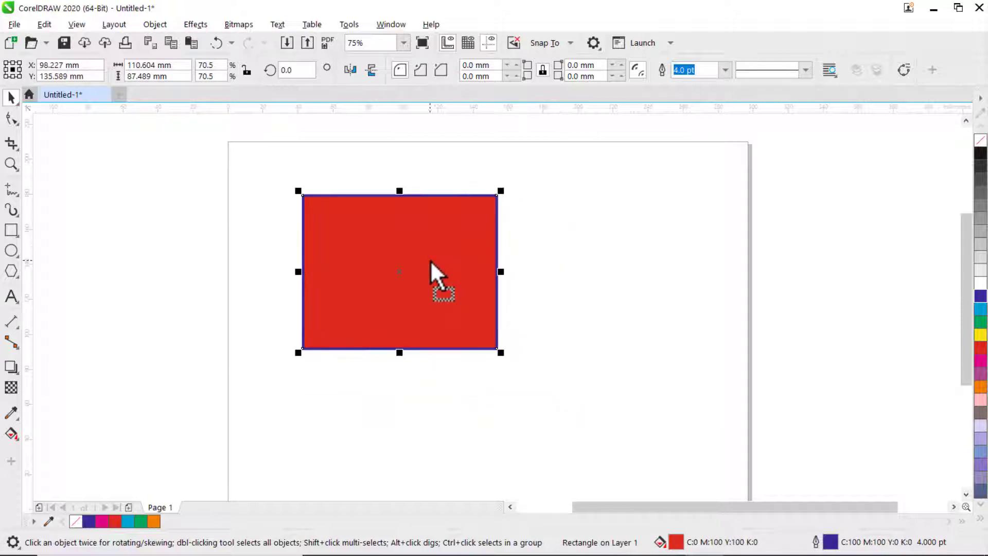
# Step: Rotate the rectangle about its centre, and about a rotation centre moved to its lower-left corner, finishing at about 2.5 degrees
pyautogui.click(403, 273)
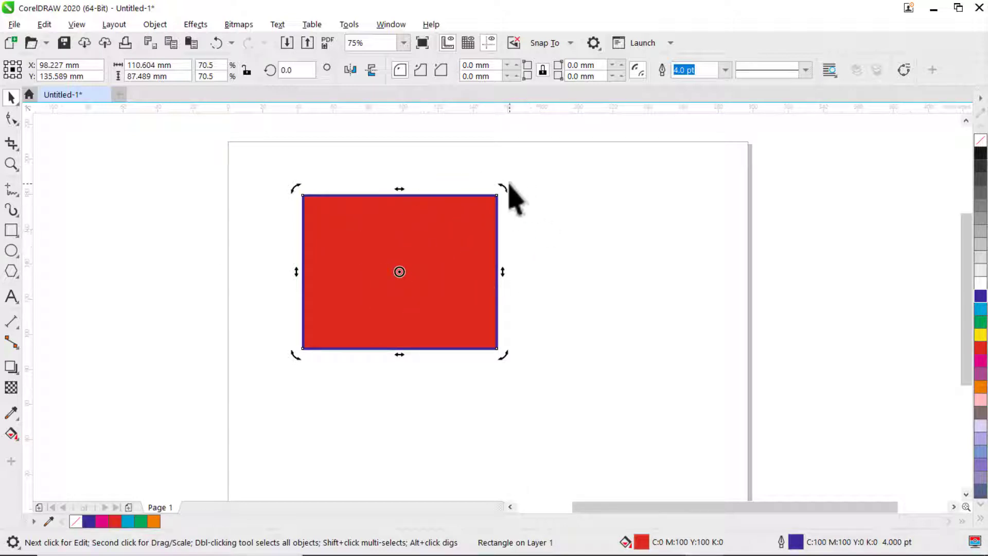
pyautogui.moveTo(509, 186); pyautogui.dragTo(406, 272)
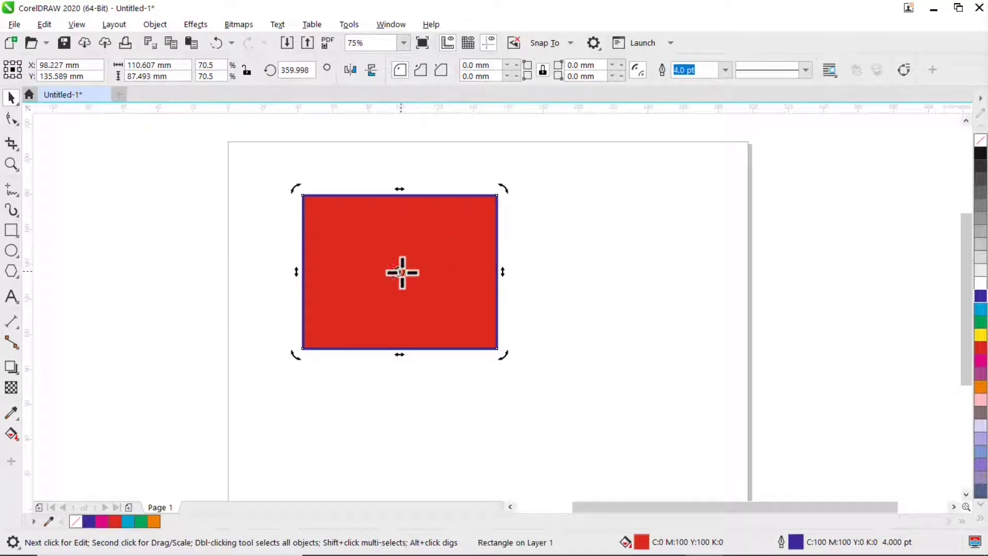
pyautogui.moveTo(305, 347); pyautogui.dragTo(302, 348)
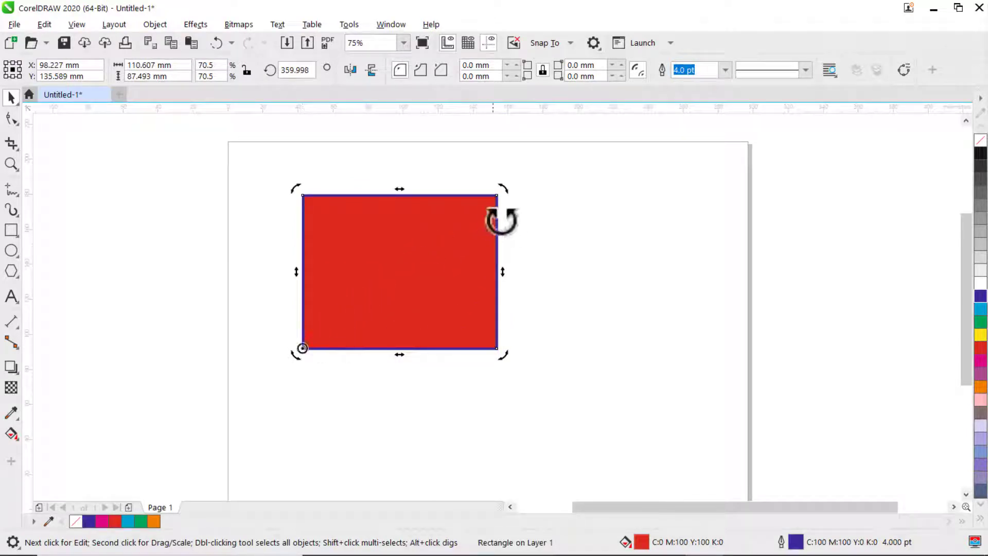
pyautogui.moveTo(511, 192); pyautogui.dragTo(396, 267)
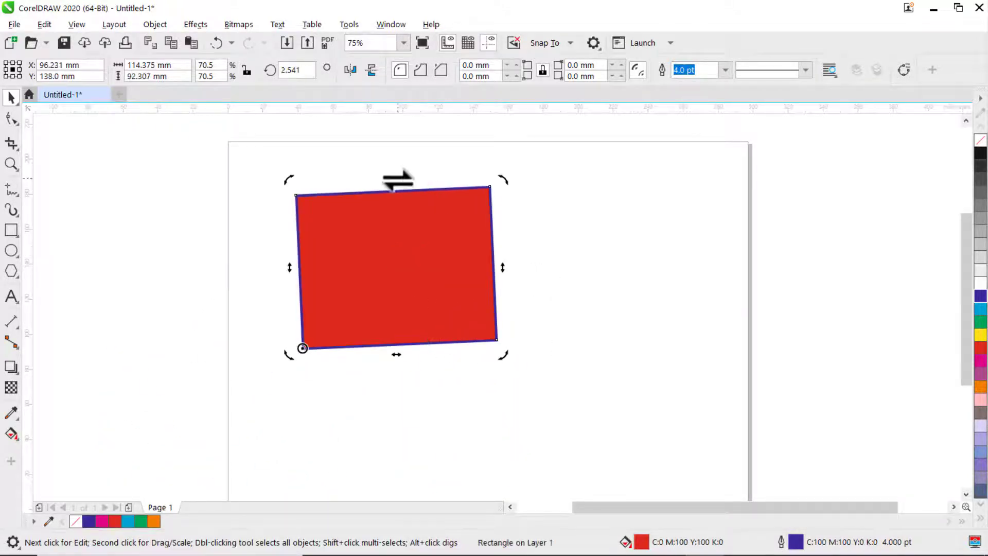
# Step: Skew the rectangle horizontally and vertically into a slanted parallelogram about 129 mm wide and 113 mm high
pyautogui.moveTo(410, 180); pyautogui.dragTo(635, 202)
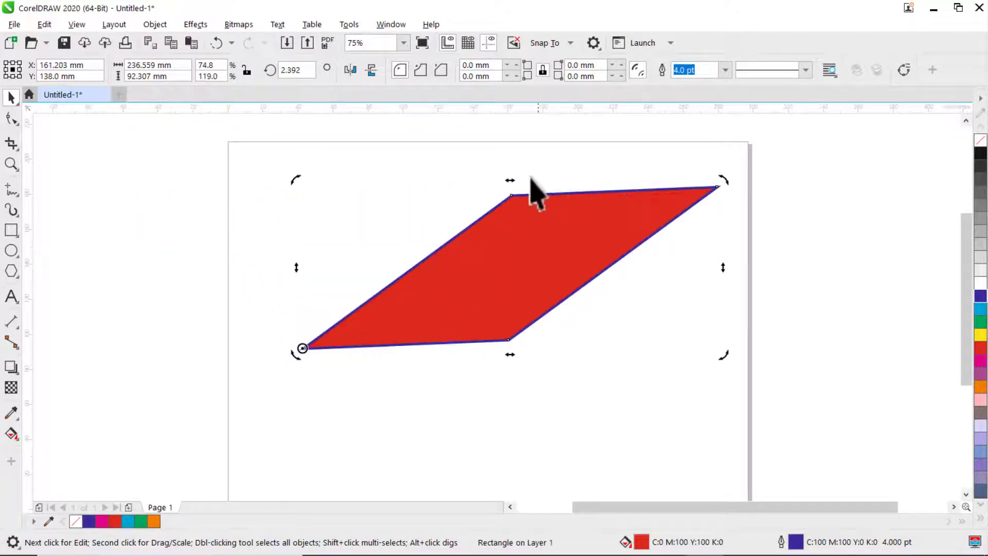
pyautogui.moveTo(510, 181); pyautogui.dragTo(319, 179)
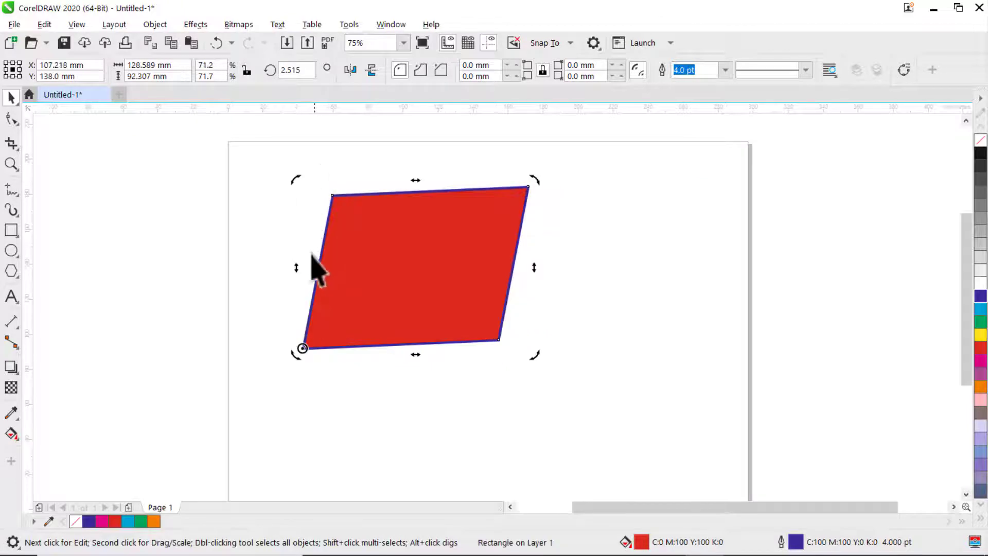
pyautogui.moveTo(294, 268); pyautogui.dragTo(287, 413)
pyautogui.moveTo(535, 338); pyautogui.dragTo(545, 463)
pyautogui.moveTo(445, 384); pyautogui.dragTo(460, 243)
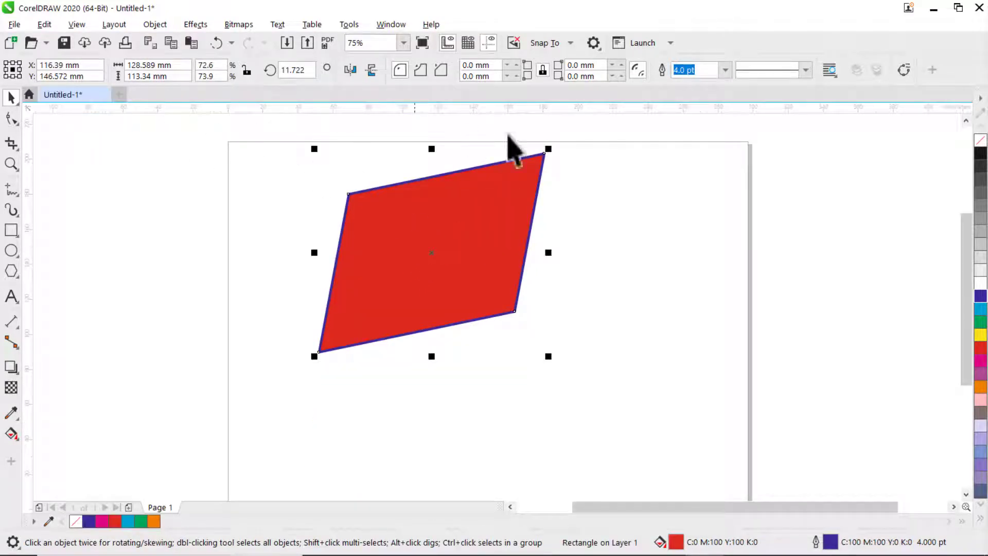
# Step: Move the red parallelogram to several positions on the page with the Pick tool, and delete it
pyautogui.moveTo(462, 197); pyautogui.dragTo(481, 211)
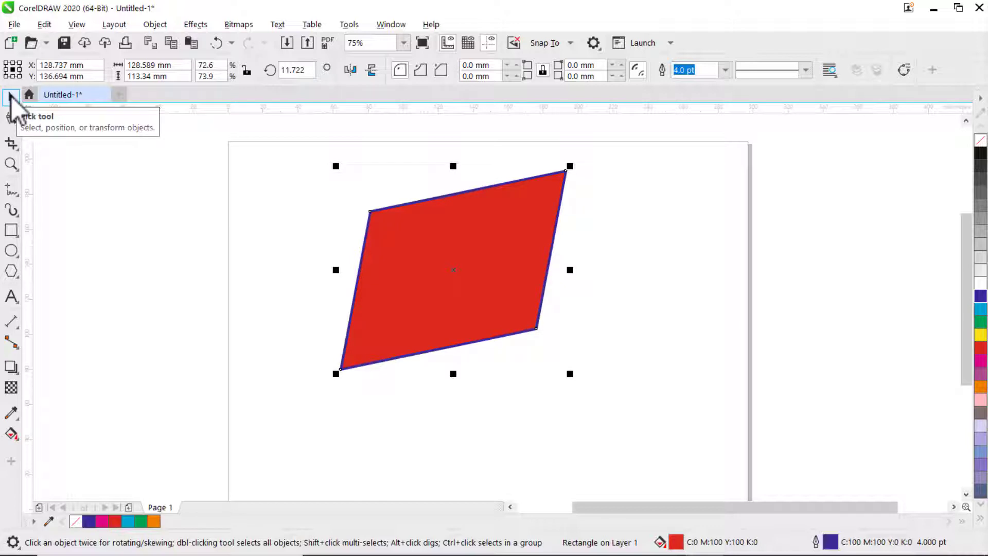
pyautogui.moveTo(470, 240); pyautogui.dragTo(413, 251)
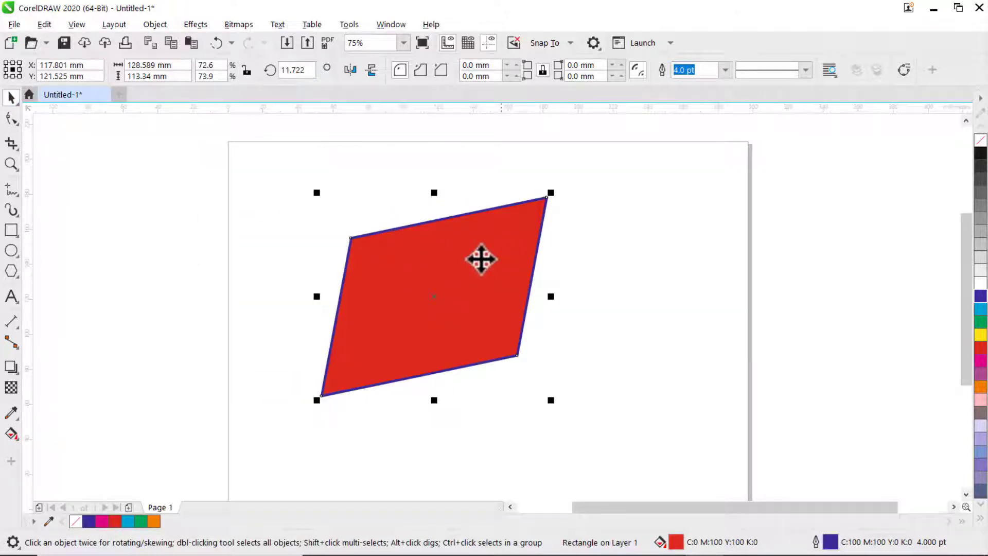
pyautogui.moveTo(481, 260); pyautogui.dragTo(402, 236)
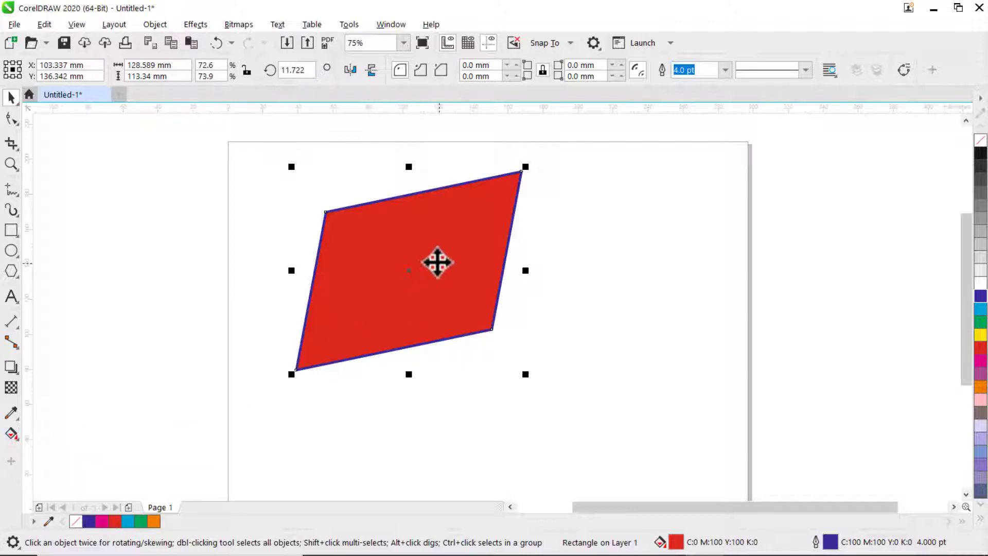
pyautogui.moveTo(426, 250); pyautogui.dragTo(411, 289)
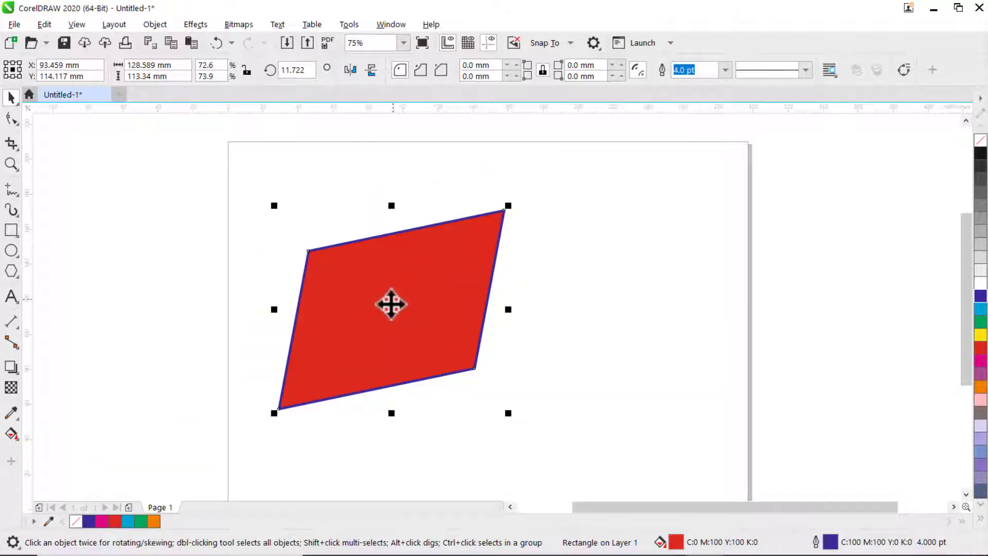
pyautogui.moveTo(397, 281); pyautogui.dragTo(389, 253)
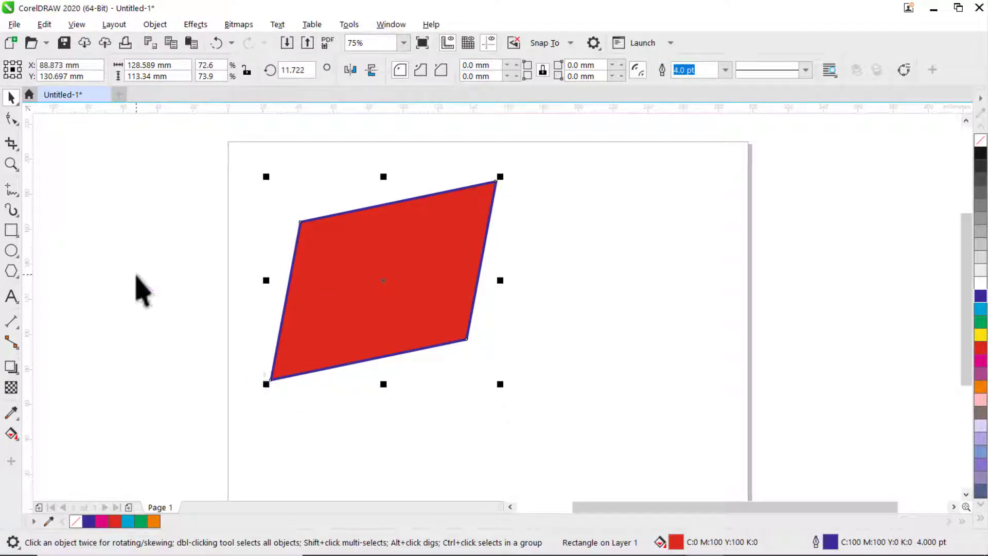
pyautogui.press('Delete')
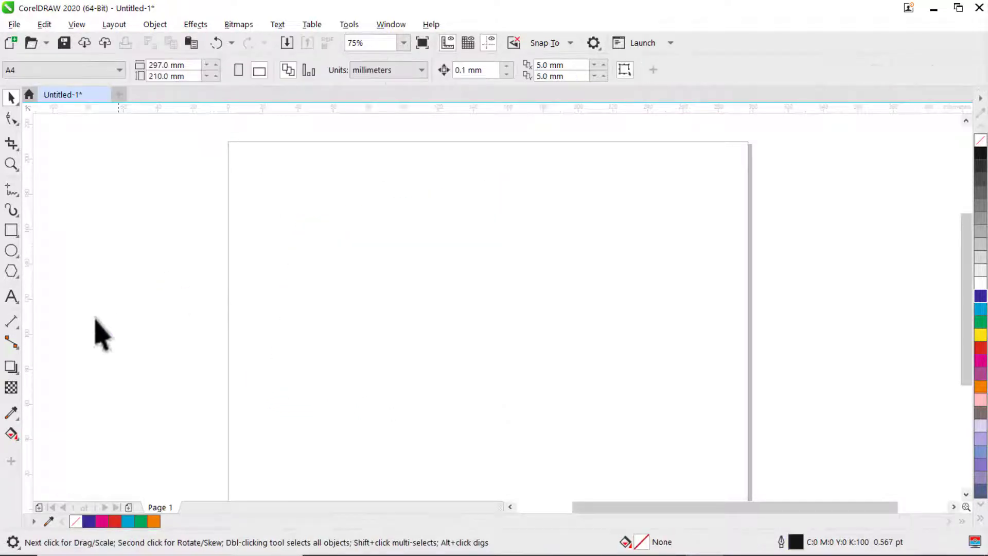
# Step: Draw a circle about 52 mm across near the page's upper-left corner and fill it with blue
pyautogui.click(14, 103)
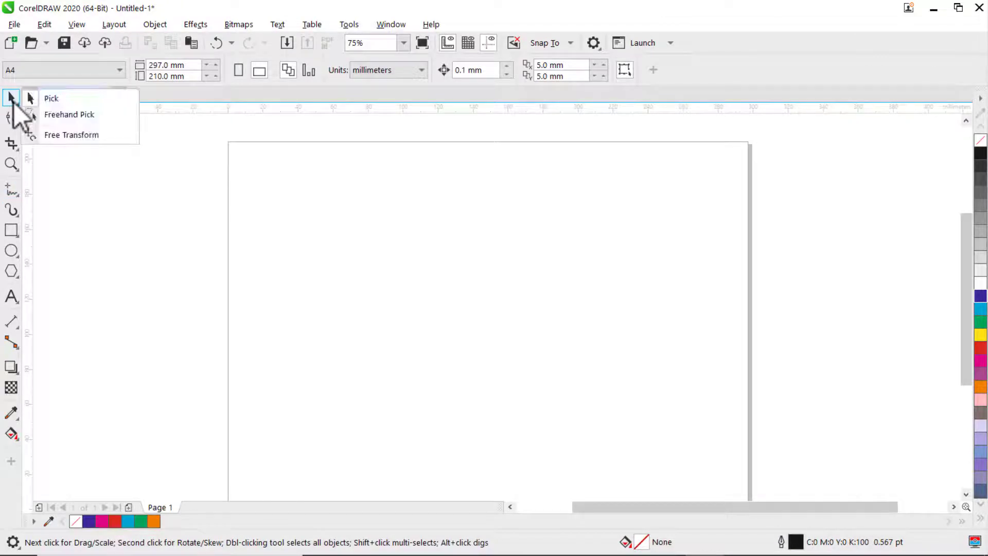
pyautogui.click(70, 113)
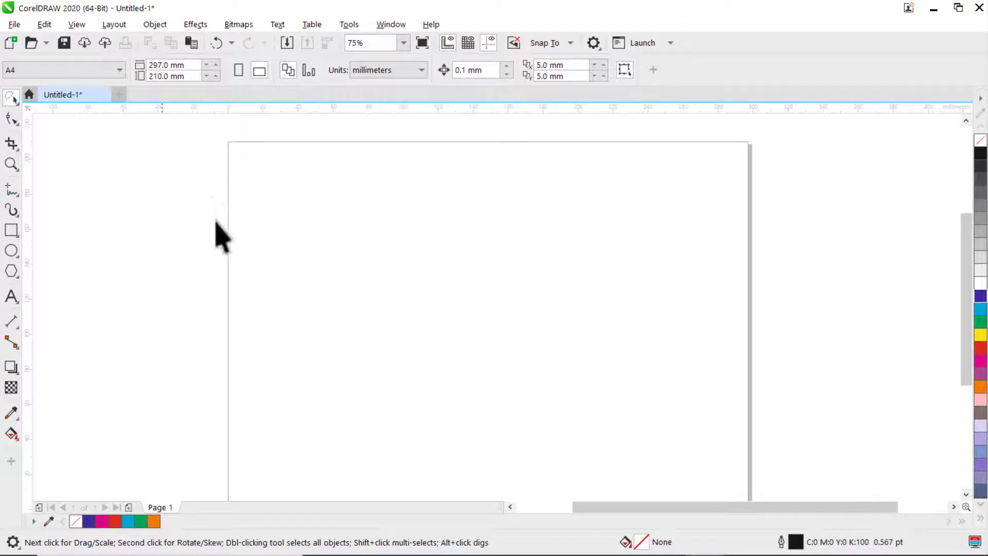
pyautogui.click(12, 250)
pyautogui.moveTo(262, 191); pyautogui.dragTo(354, 282)
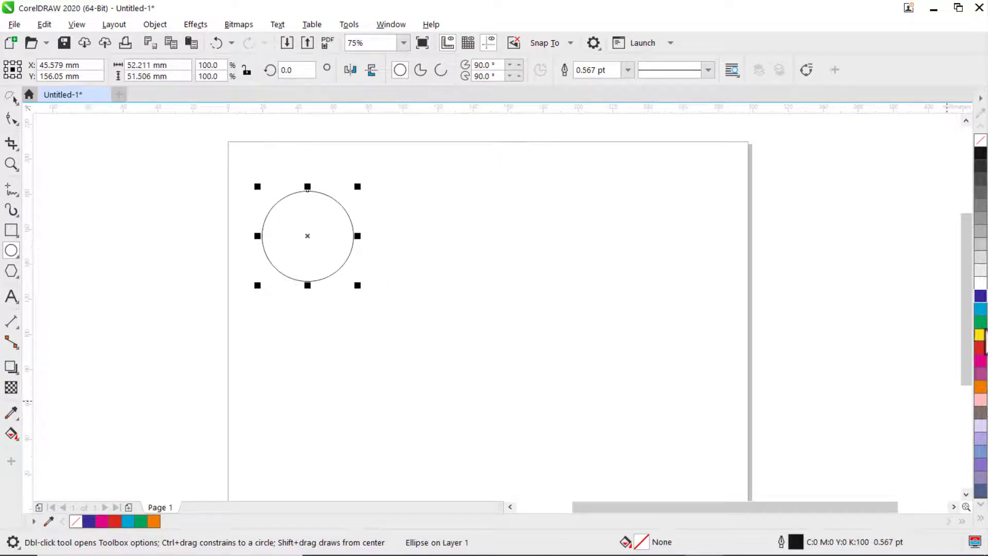
pyautogui.click(980, 296)
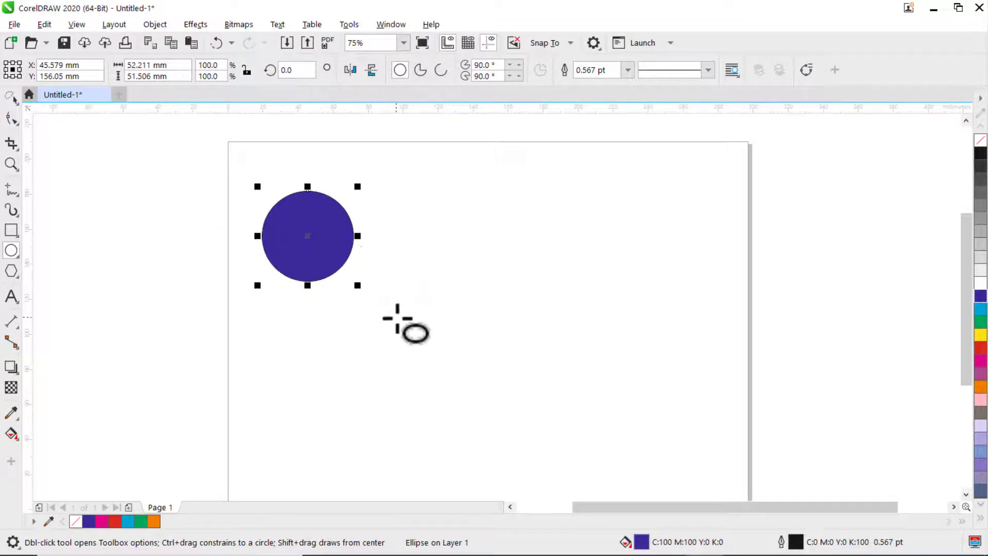
pyautogui.moveTo(315, 223); pyautogui.dragTo(451, 231)
pyautogui.press('Delete')
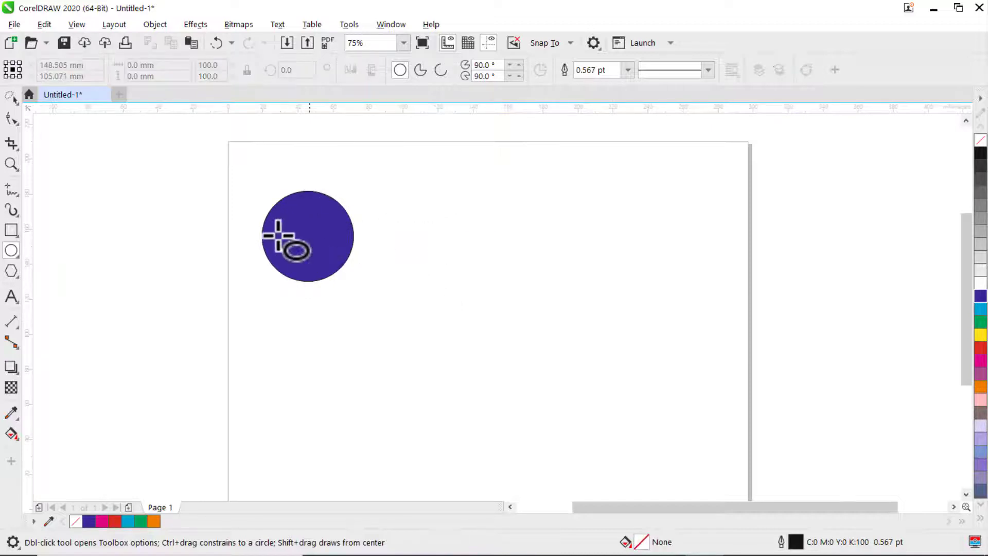
# Step: Duplicate the blue circle with the Pick tool to make a horizontal row of four circles
pyautogui.click(18, 102)
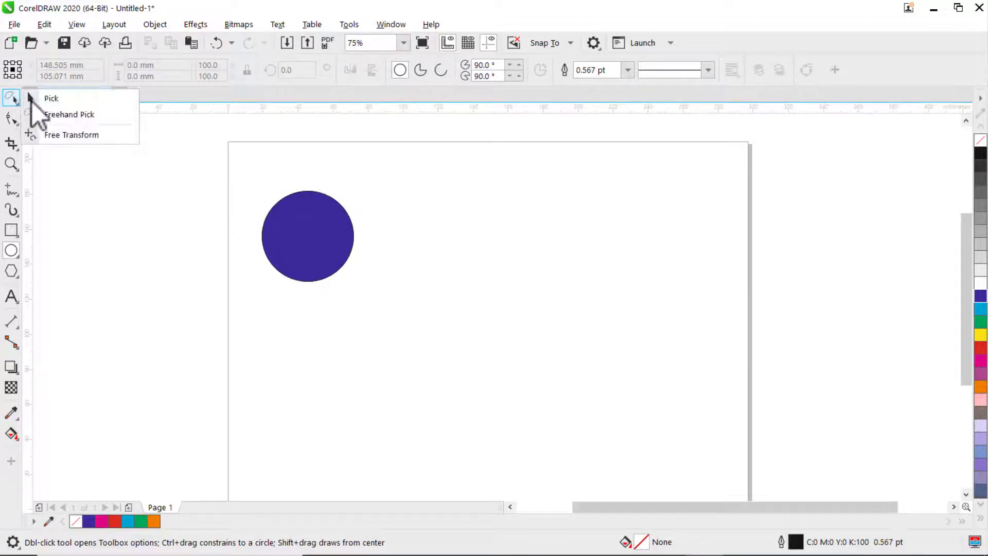
pyautogui.click(38, 98)
pyautogui.click(324, 238)
pyautogui.moveTo(324, 238); pyautogui.dragTo(520, 229)
pyautogui.hotkey('ctrl', 'd')
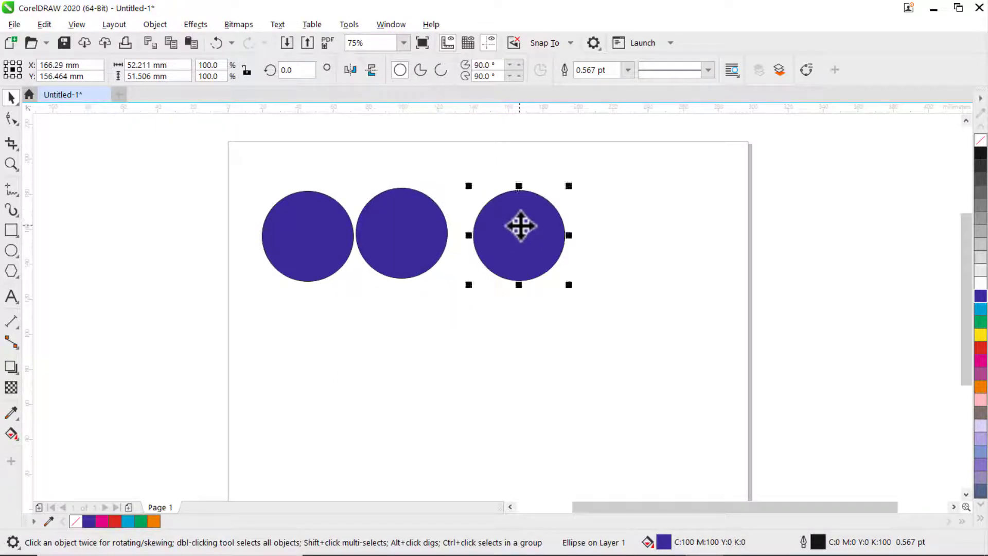
pyautogui.hotkey('ctrl', 'd')
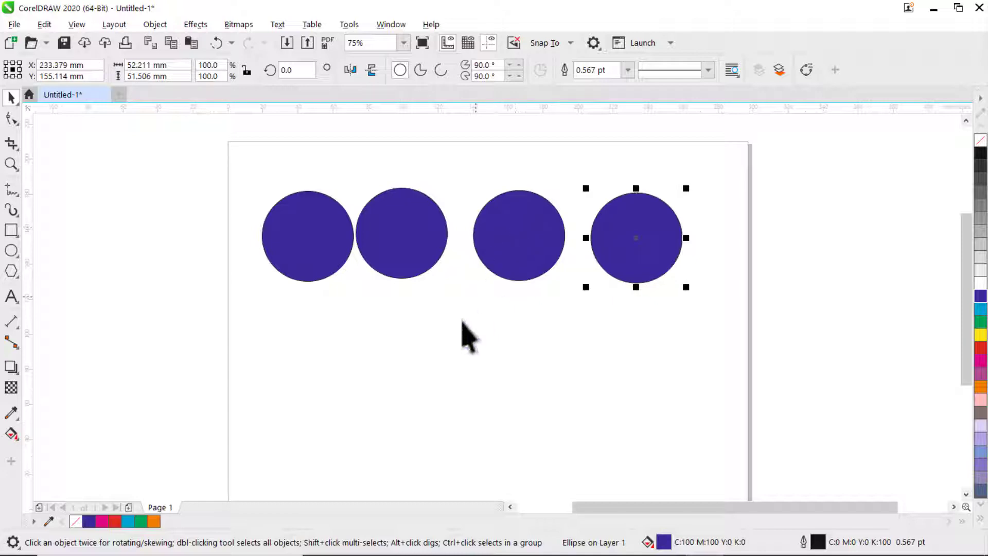
# Step: Select all four blue circles and place a copy of the row directly beneath the original
pyautogui.moveTo(671, 370); pyautogui.dragTo(375, 265)
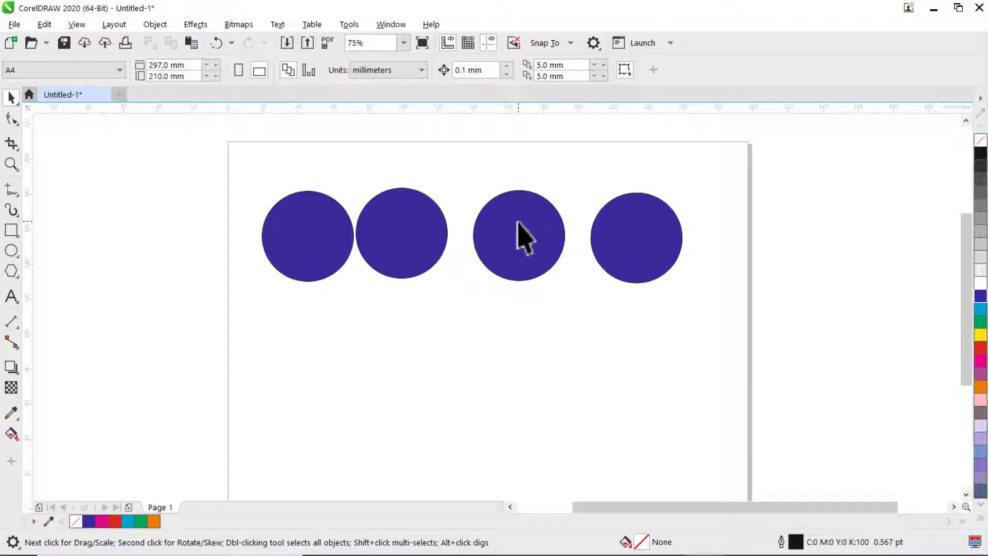
pyautogui.moveTo(252, 163); pyautogui.dragTo(684, 301)
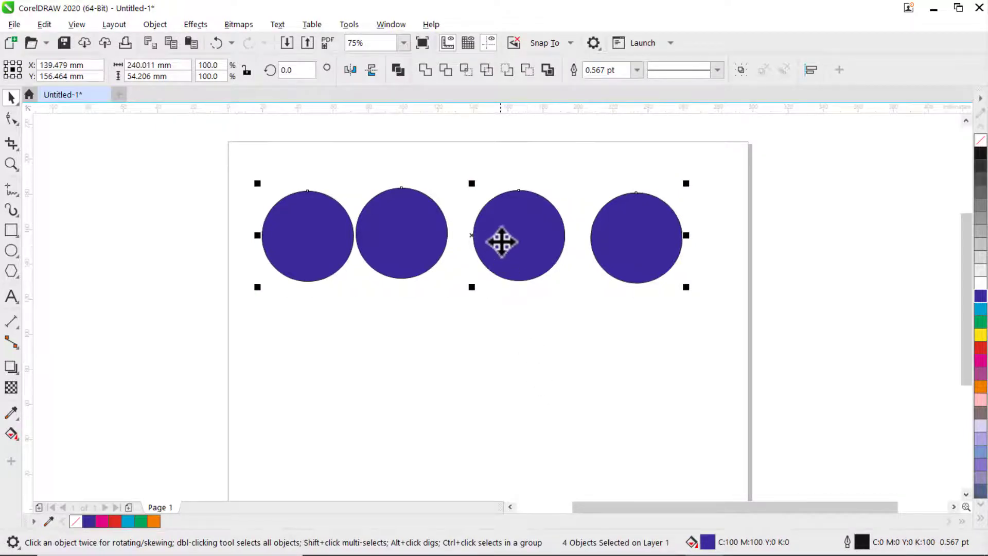
pyautogui.moveTo(502, 241); pyautogui.dragTo(502, 322)
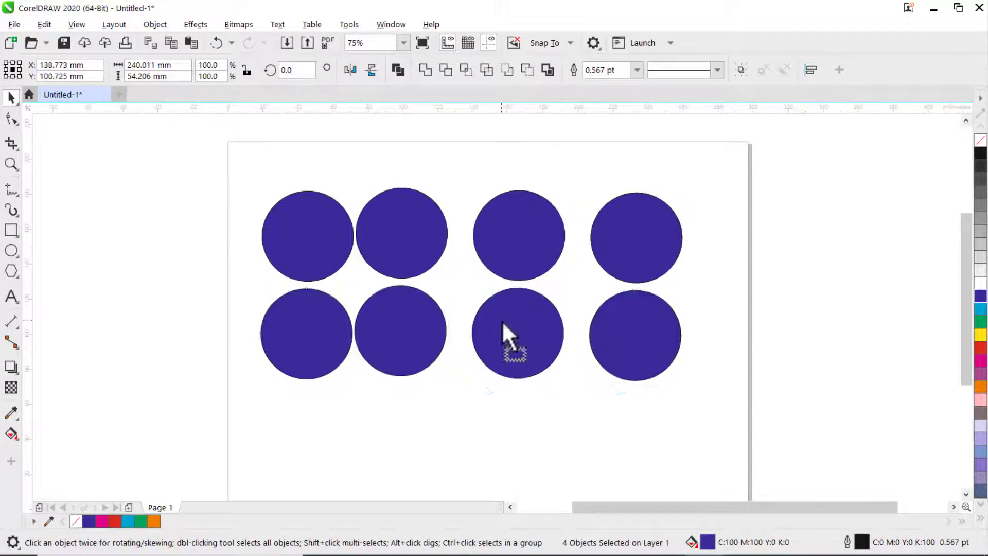
# Step: Use the Freehand Pick tool to lasso the last circle of the upper row, then both circles of the last column
pyautogui.click(192, 423)
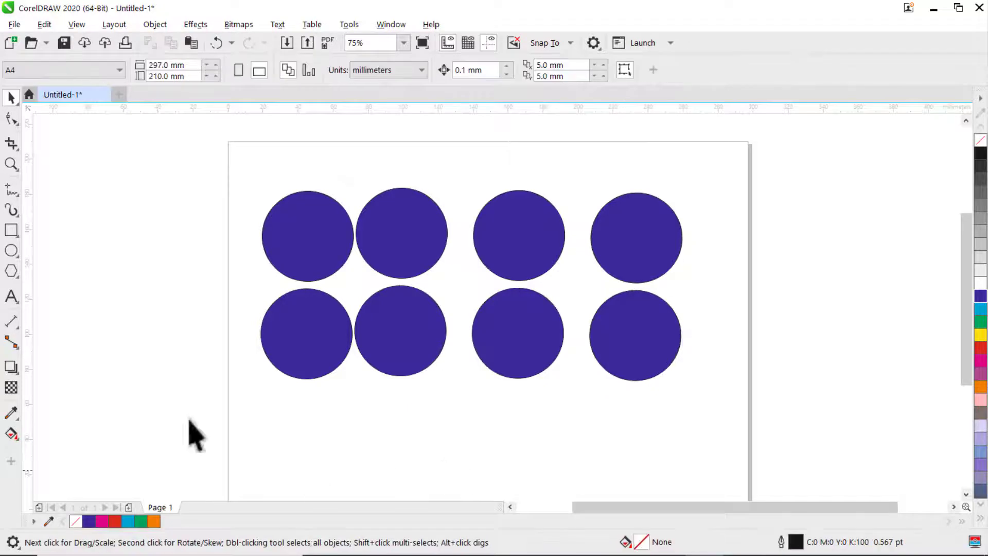
pyautogui.click(18, 101)
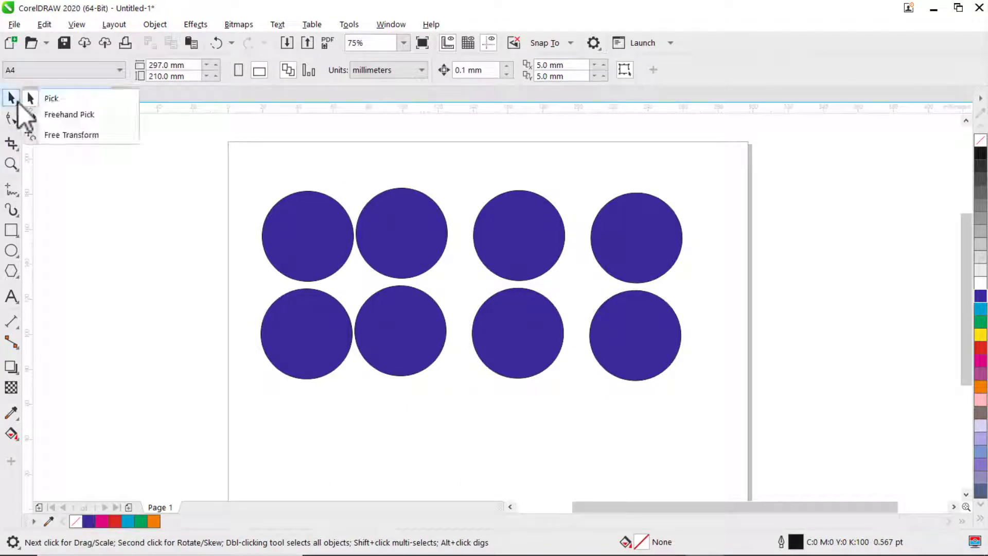
pyautogui.click(47, 114)
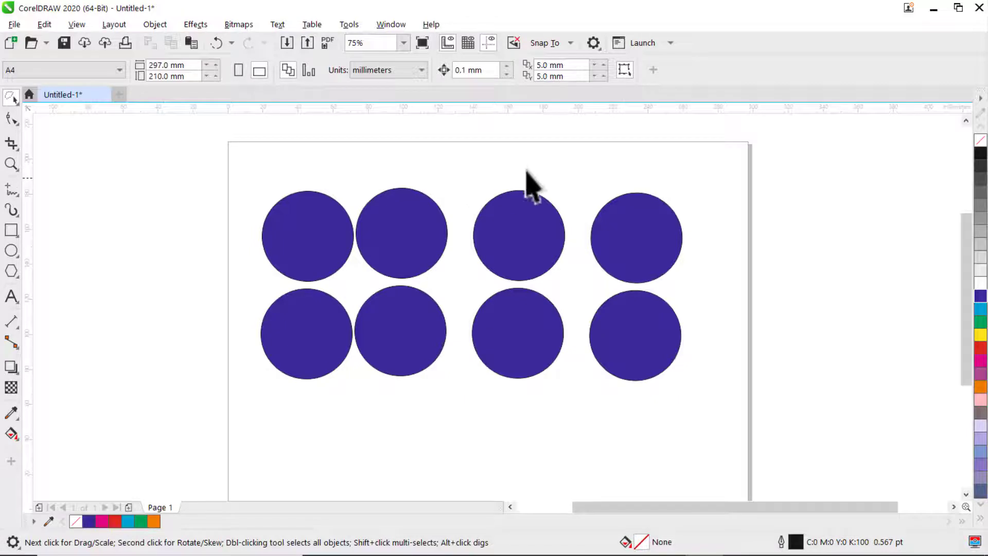
pyautogui.moveTo(577, 156)
pyautogui.mouseDown()
pyautogui.moveTo(579, 309)
pyautogui.moveTo(642, 401)
pyautogui.moveTo(626, 434)
pyautogui.moveTo(576, 439)
pyautogui.moveTo(689, 393)
pyautogui.moveTo(726, 351)
pyautogui.moveTo(745, 287)
pyautogui.moveTo(713, 206)
pyautogui.mouseUp()
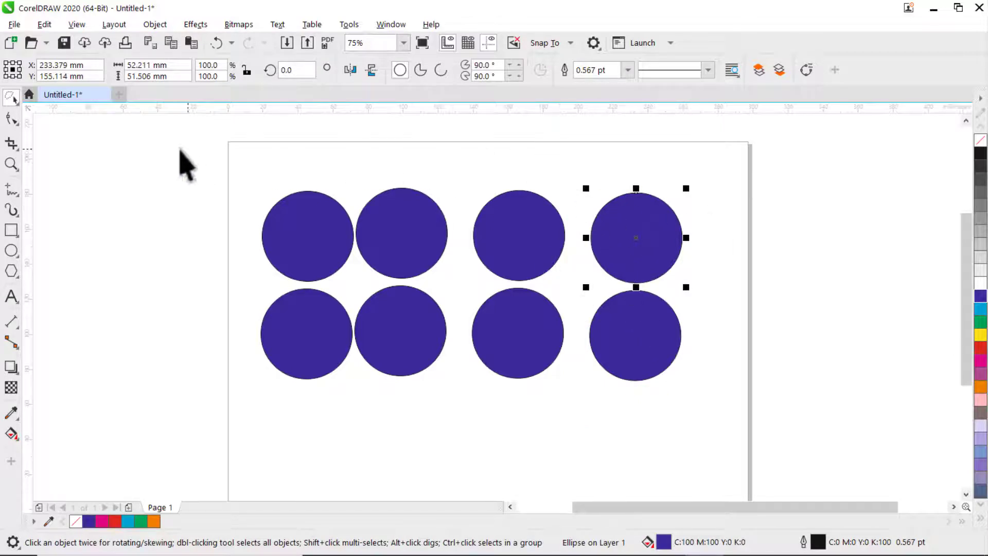
pyautogui.click(562, 174)
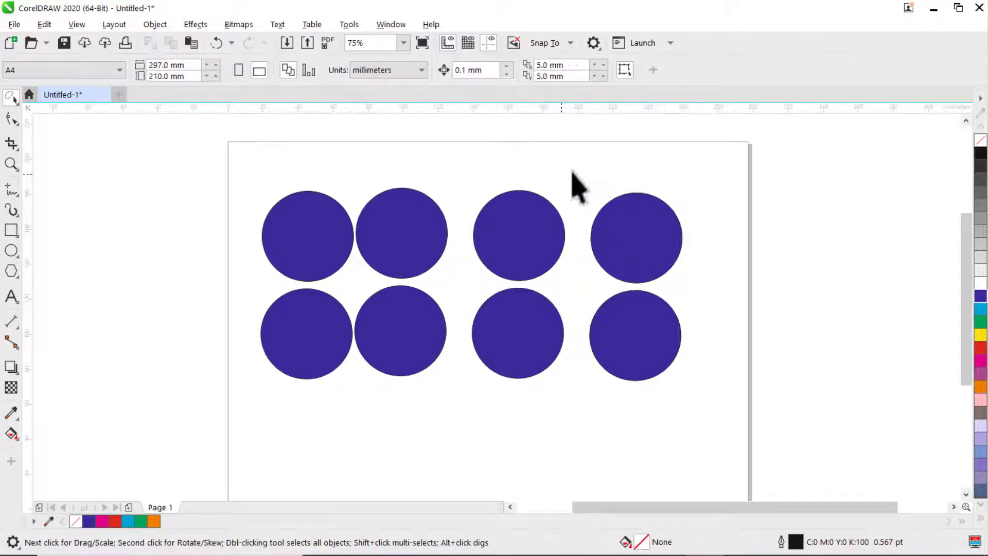
pyautogui.moveTo(553, 154)
pyautogui.mouseDown()
pyautogui.moveTo(558, 174)
pyautogui.moveTo(577, 184)
pyautogui.moveTo(726, 168)
pyautogui.moveTo(706, 231)
pyautogui.moveTo(700, 338)
pyautogui.moveTo(656, 400)
pyautogui.moveTo(591, 419)
pyautogui.mouseUp()
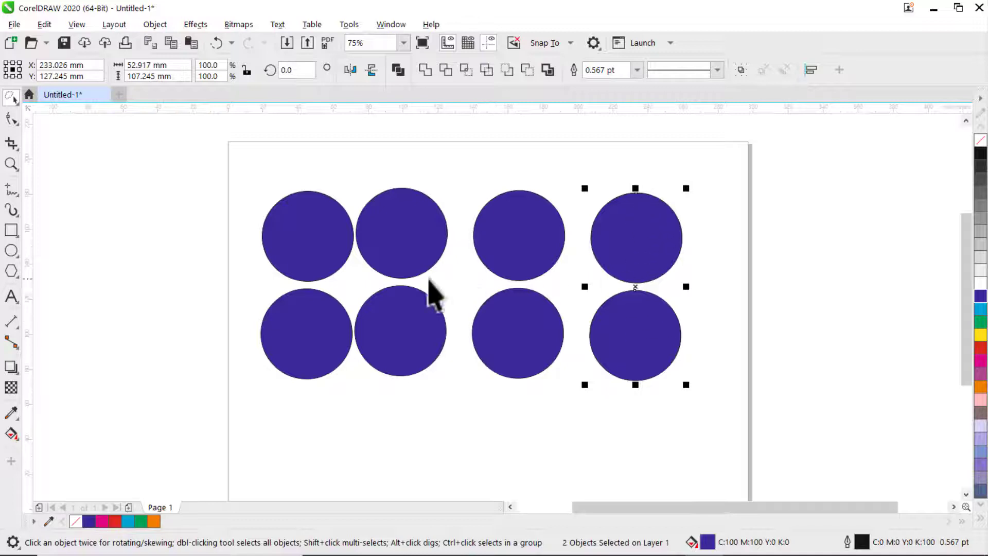
# Step: Lasso the first two circles of the upper row, then the two middle circles of the lower row
pyautogui.moveTo(443, 165)
pyautogui.mouseDown()
pyautogui.moveTo(471, 235)
pyautogui.moveTo(474, 295)
pyautogui.moveTo(386, 318)
pyautogui.moveTo(367, 338)
pyautogui.moveTo(320, 332)
pyautogui.moveTo(273, 296)
pyautogui.moveTo(218, 219)
pyautogui.mouseUp()
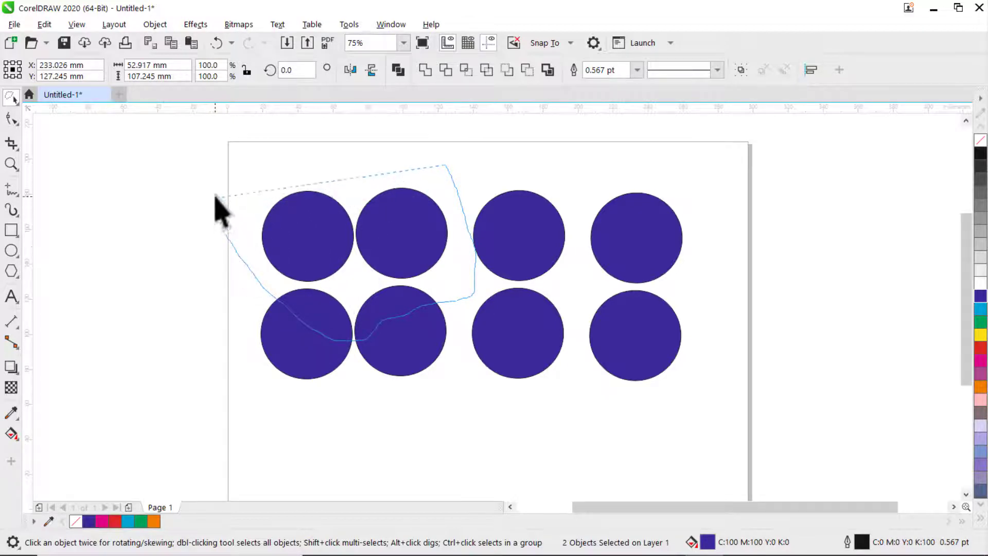
pyautogui.moveTo(215, 184); pyautogui.dragTo(215, 184)
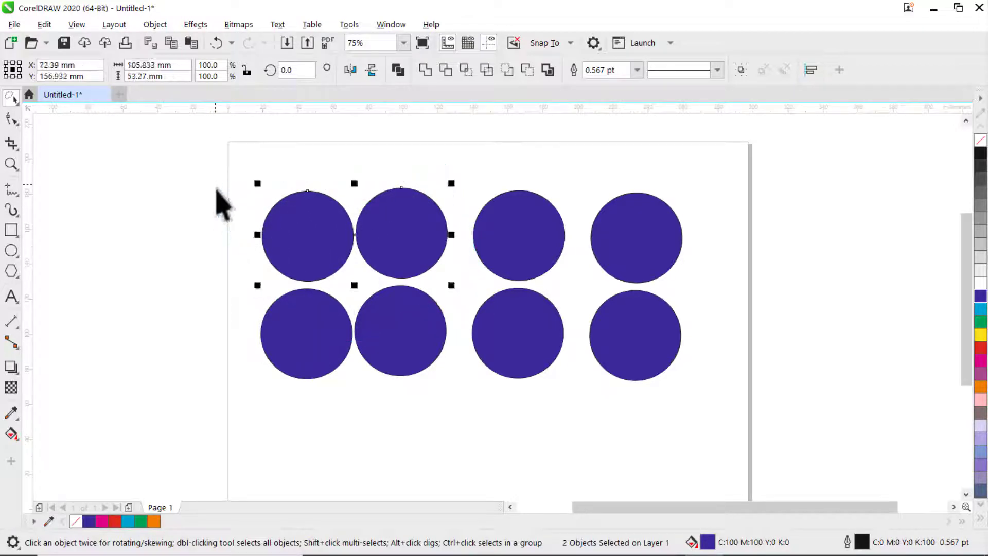
pyautogui.moveTo(592, 446)
pyautogui.mouseDown()
pyautogui.moveTo(562, 310)
pyautogui.moveTo(548, 294)
pyautogui.moveTo(506, 284)
pyautogui.moveTo(369, 285)
pyautogui.moveTo(335, 310)
pyautogui.moveTo(320, 369)
pyautogui.moveTo(325, 403)
pyautogui.moveTo(420, 419)
pyautogui.mouseUp()
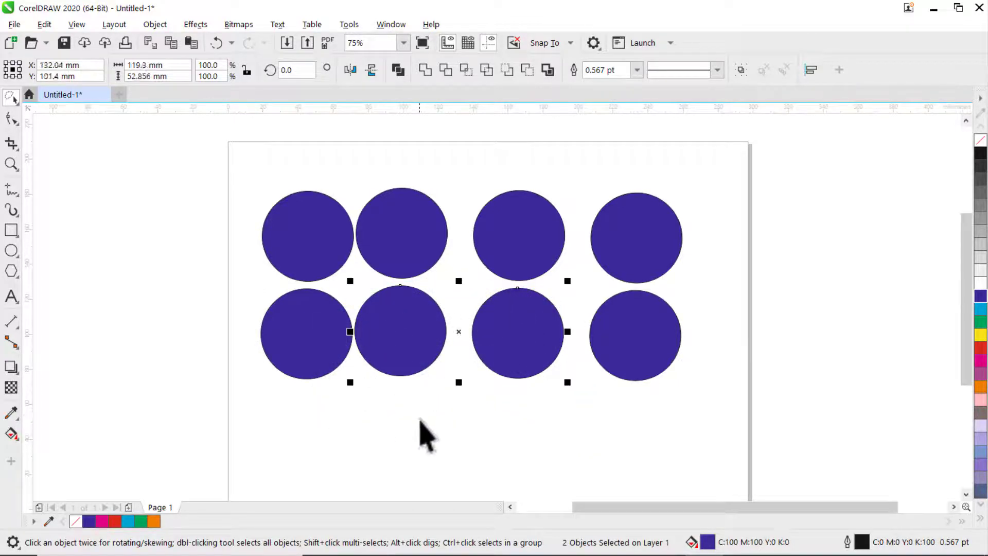
# Step: Lasso the third and then the fourth circle of the upper row individually, and clear the selection
pyautogui.moveTo(452, 168)
pyautogui.mouseDown()
pyautogui.moveTo(486, 298)
pyautogui.moveTo(718, 263)
pyautogui.moveTo(723, 234)
pyautogui.moveTo(669, 170)
pyautogui.mouseUp()
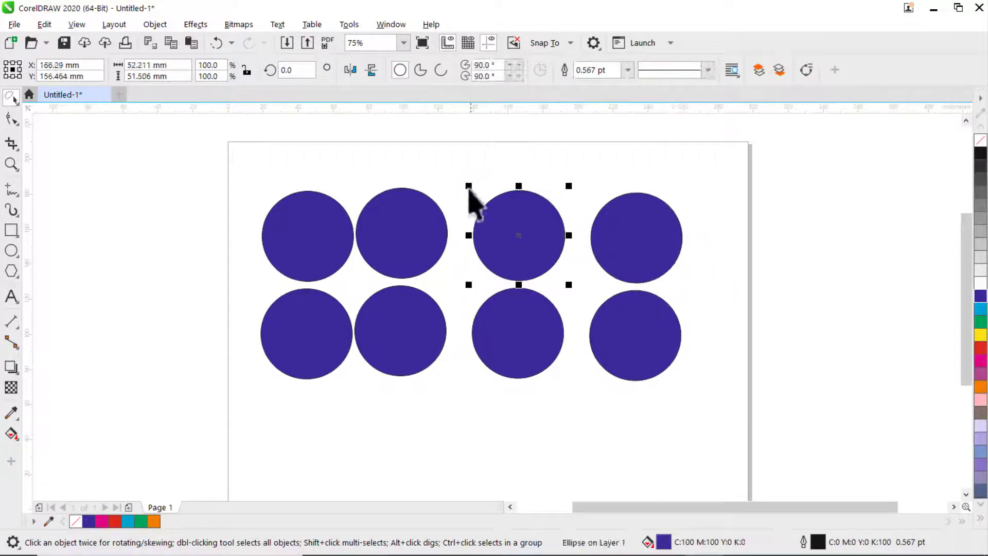
pyautogui.moveTo(444, 166)
pyautogui.mouseDown()
pyautogui.moveTo(479, 260)
pyautogui.moveTo(499, 285)
pyautogui.moveTo(526, 287)
pyautogui.moveTo(688, 276)
pyautogui.moveTo(684, 180)
pyautogui.mouseUp()
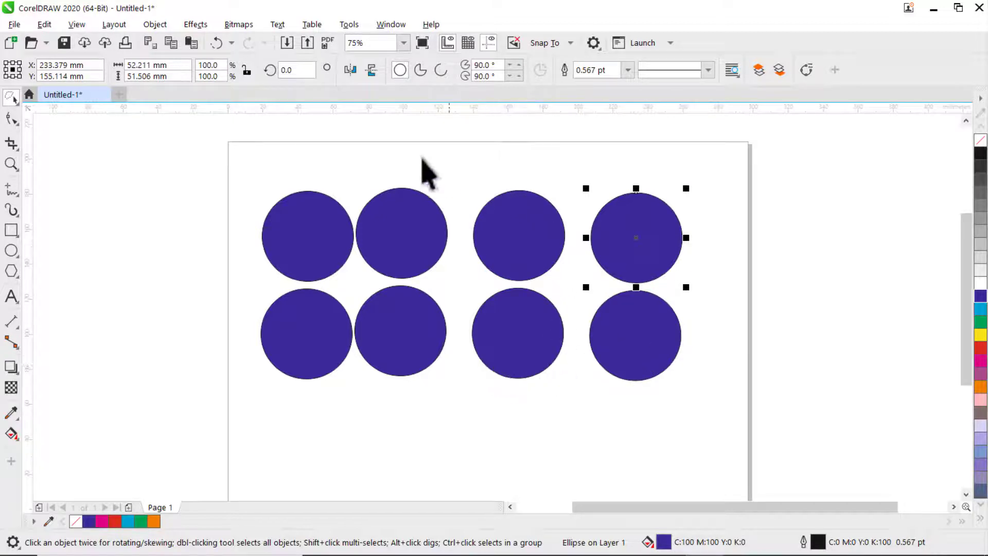
pyautogui.moveTo(258, 301); pyautogui.dragTo(334, 401)
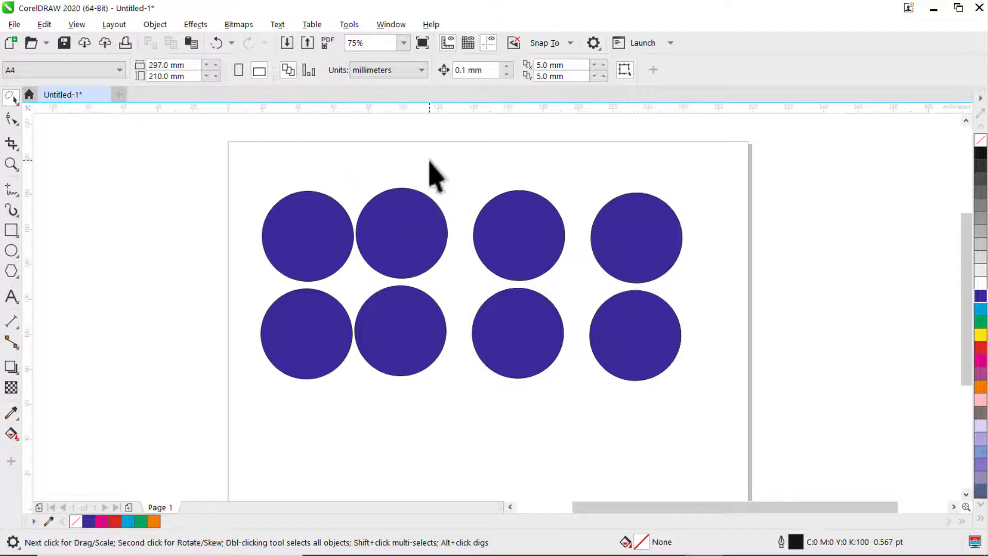
# Step: Lasso the first two circles of the upper row, its second circle alone, and then both circles of the second column
pyautogui.moveTo(431, 160)
pyautogui.mouseDown()
pyautogui.moveTo(479, 249)
pyautogui.moveTo(474, 276)
pyautogui.moveTo(419, 326)
pyautogui.moveTo(367, 355)
pyautogui.moveTo(242, 360)
pyautogui.moveTo(225, 261)
pyautogui.moveTo(245, 210)
pyautogui.moveTo(267, 202)
pyautogui.mouseUp()
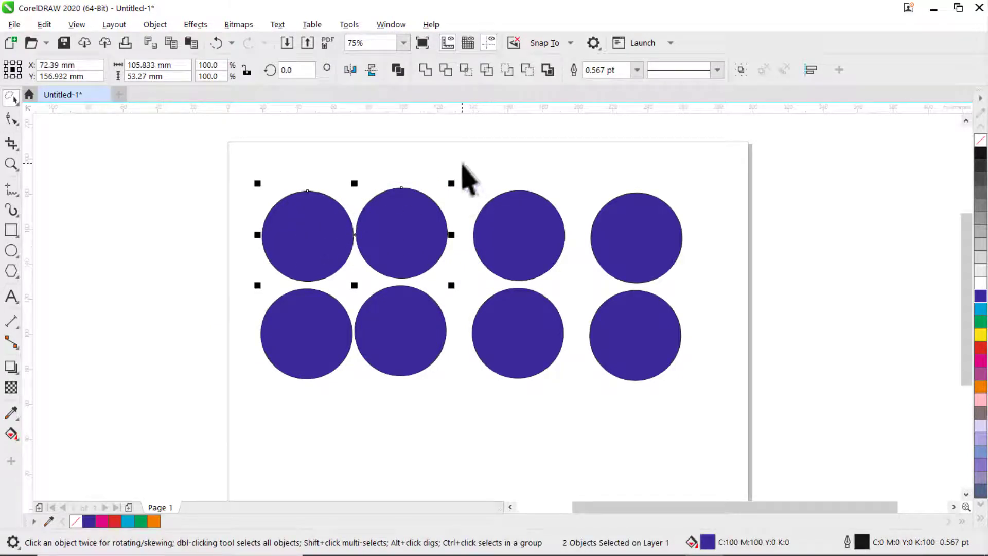
pyautogui.moveTo(462, 163); pyautogui.dragTo(462, 304)
pyautogui.moveTo(462, 374)
pyautogui.mouseDown()
pyautogui.moveTo(393, 397)
pyautogui.moveTo(378, 384)
pyautogui.moveTo(350, 335)
pyautogui.moveTo(345, 183)
pyautogui.mouseUp()
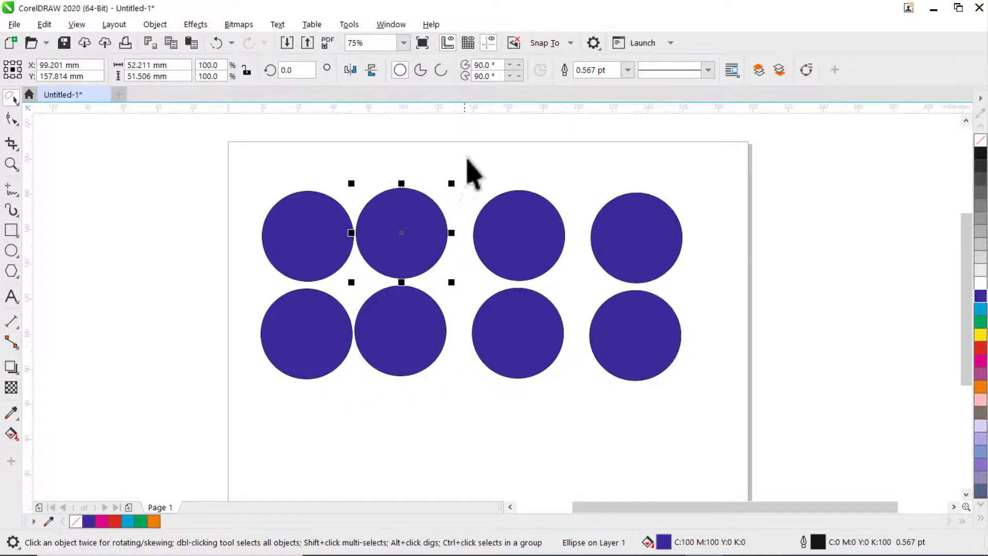
pyautogui.moveTo(467, 157)
pyautogui.mouseDown()
pyautogui.moveTo(458, 386)
pyautogui.moveTo(439, 403)
pyautogui.moveTo(360, 401)
pyautogui.moveTo(343, 380)
pyautogui.moveTo(345, 181)
pyautogui.mouseUp()
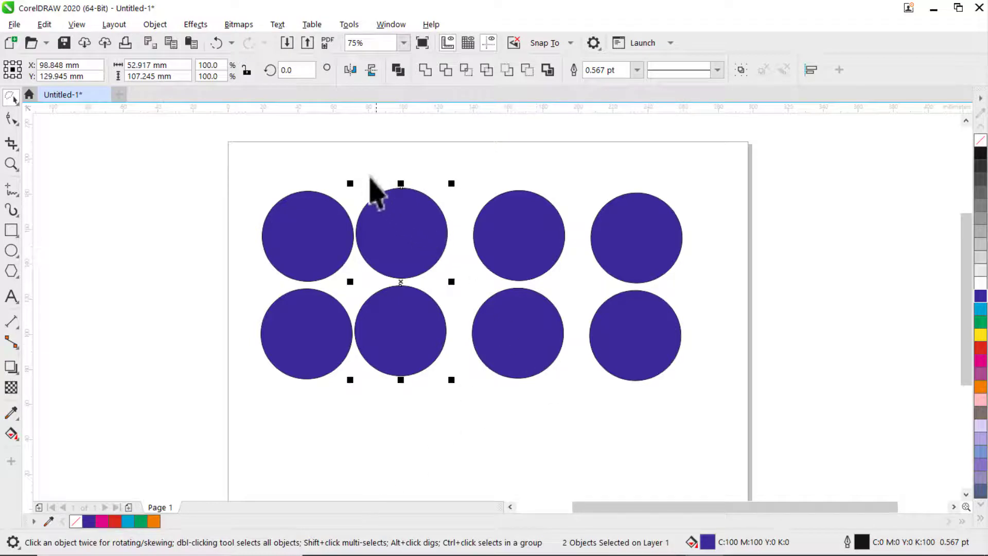
# Step: Lasso the second upper and third lower circles together, move the pair about 2 mm right and 4 mm up, and deselect them
pyautogui.moveTo(325, 148)
pyautogui.mouseDown()
pyautogui.moveTo(347, 148)
pyautogui.moveTo(331, 183)
pyautogui.moveTo(339, 220)
pyautogui.moveTo(381, 329)
pyautogui.moveTo(424, 374)
pyautogui.moveTo(486, 385)
pyautogui.moveTo(592, 370)
pyautogui.moveTo(603, 328)
pyautogui.moveTo(561, 299)
pyautogui.moveTo(566, 251)
pyautogui.moveTo(540, 213)
pyautogui.mouseUp()
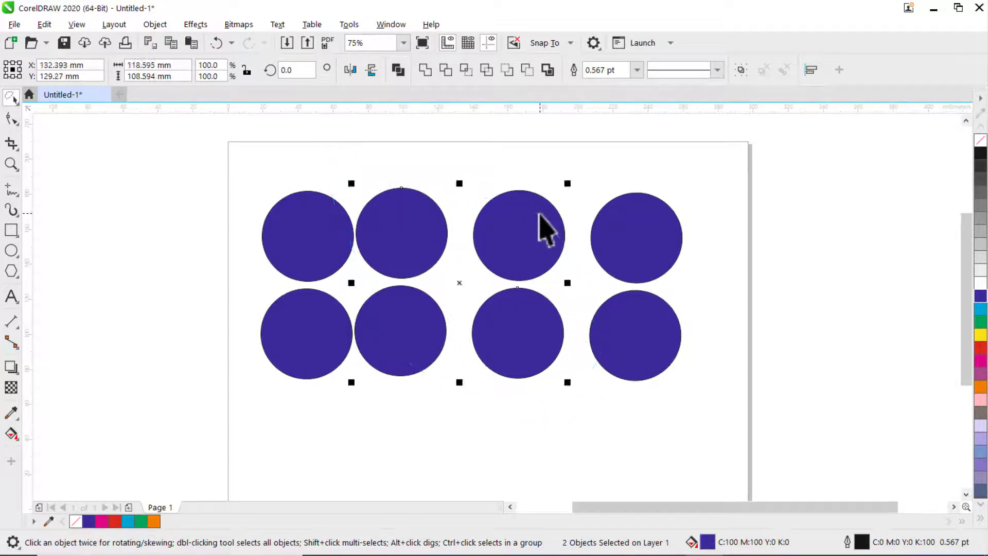
pyautogui.moveTo(522, 342)
pyautogui.mouseDown()
pyautogui.moveTo(558, 318)
pyautogui.moveTo(503, 331)
pyautogui.moveTo(518, 342)
pyautogui.moveTo(509, 333)
pyautogui.moveTo(512, 353)
pyautogui.moveTo(517, 343)
pyautogui.mouseUp()
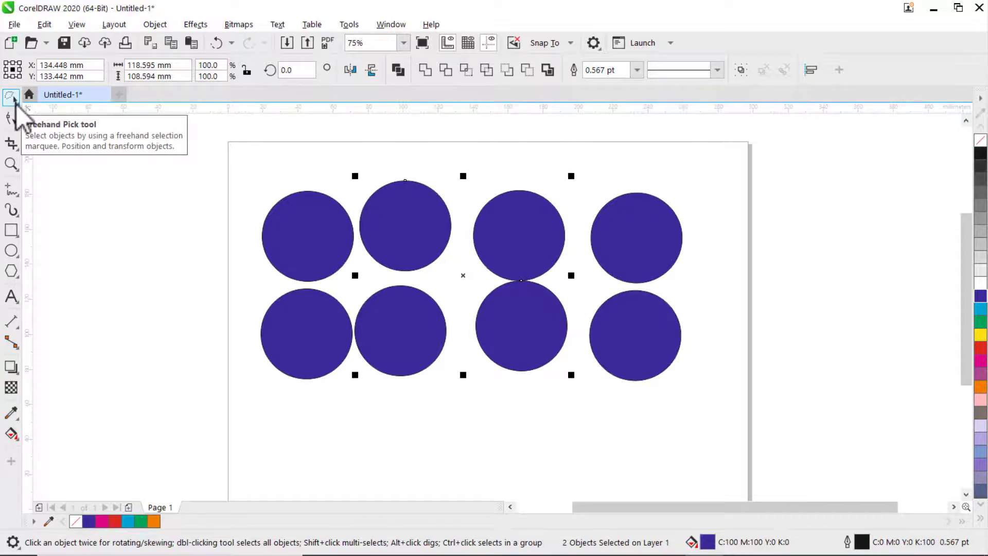
pyautogui.click(569, 411)
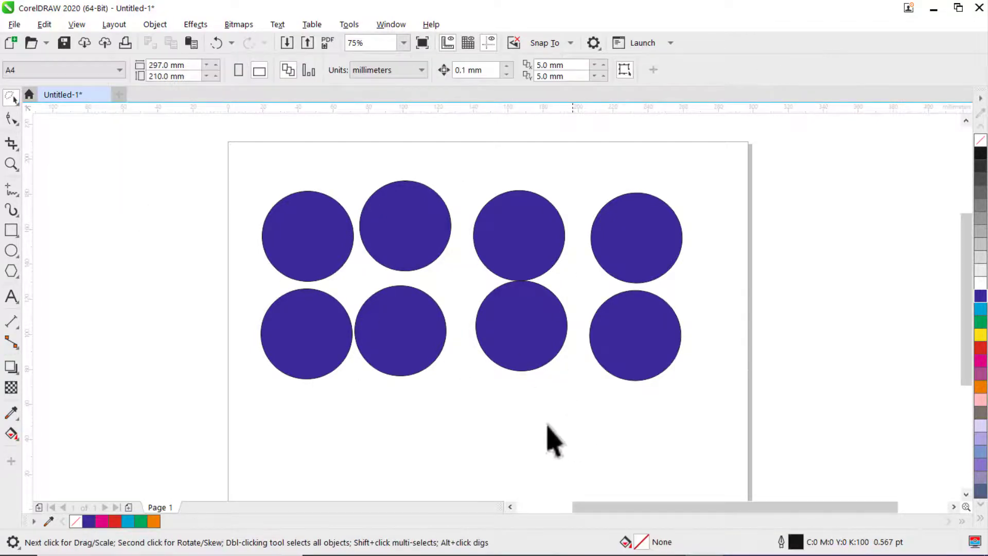
# Step: Select all eight blue circles with the Pick tool and delete them
pyautogui.click(11, 102)
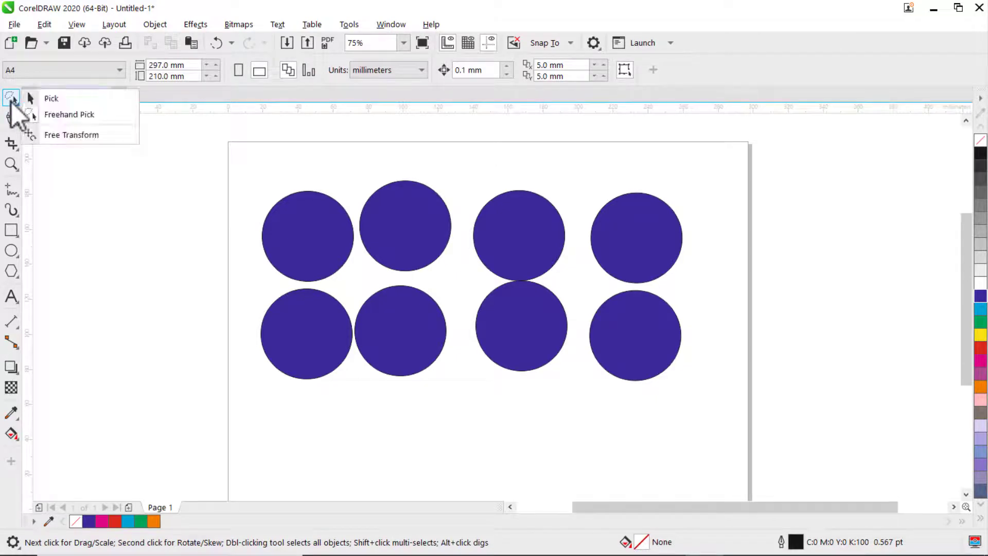
pyautogui.click(66, 137)
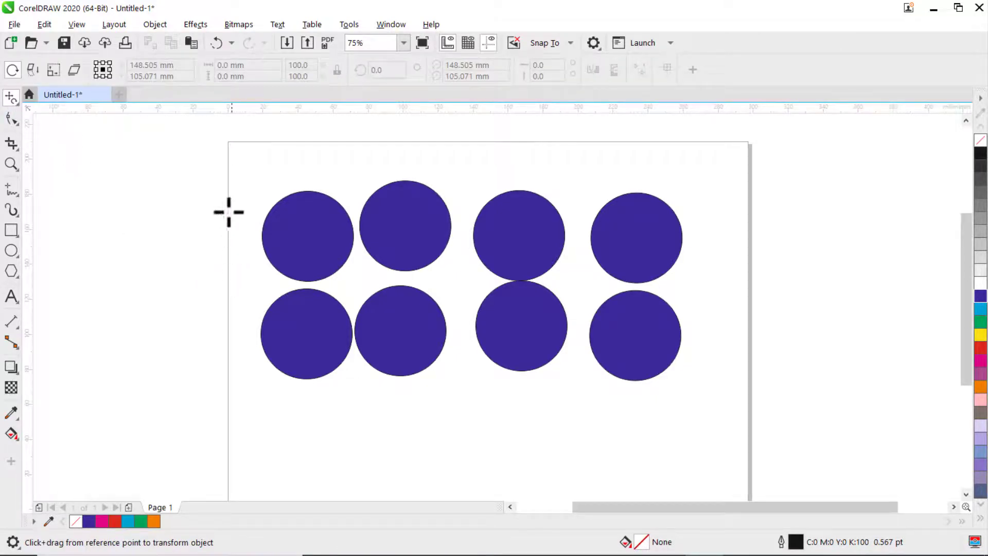
pyautogui.click(16, 100)
pyautogui.click(52, 98)
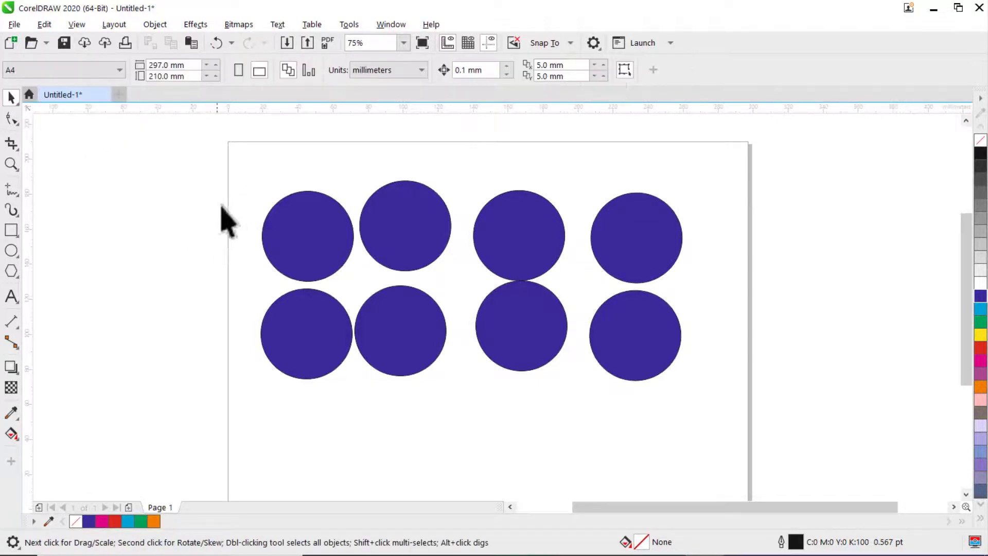
pyautogui.moveTo(247, 155); pyautogui.dragTo(706, 416)
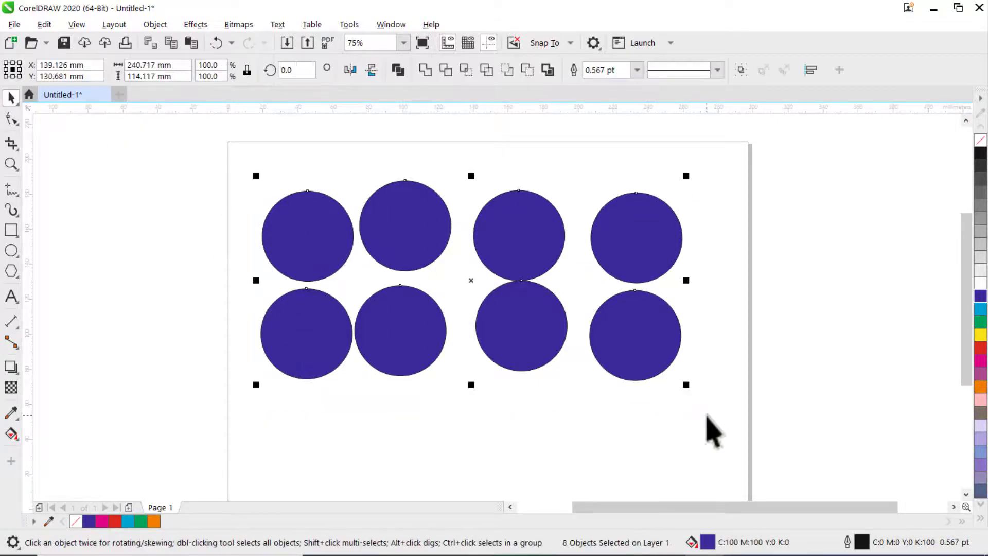
pyautogui.press('Delete')
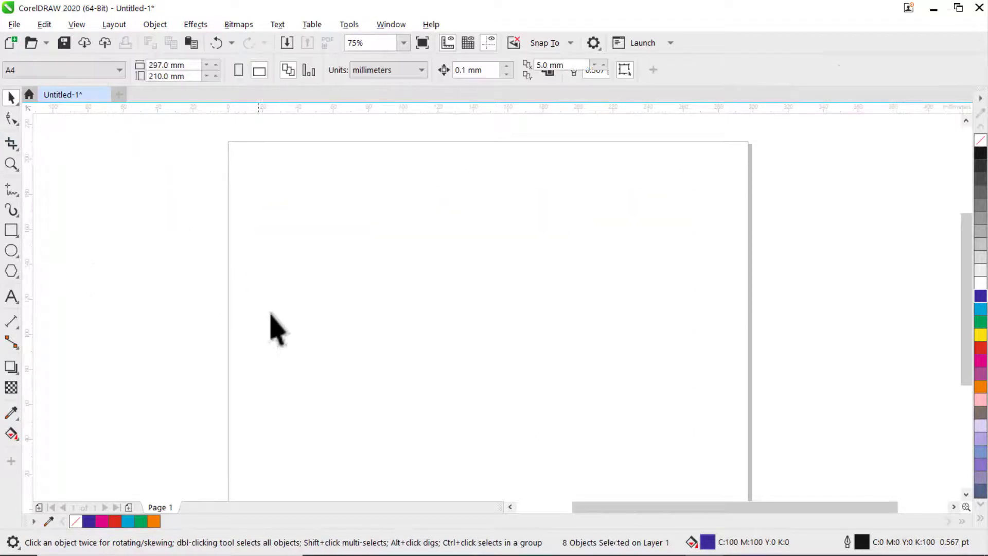
# Step: Draw a rectangle about 103 by 61 mm in the upper-left part of the page and fill it with cyan
pyautogui.click(11, 230)
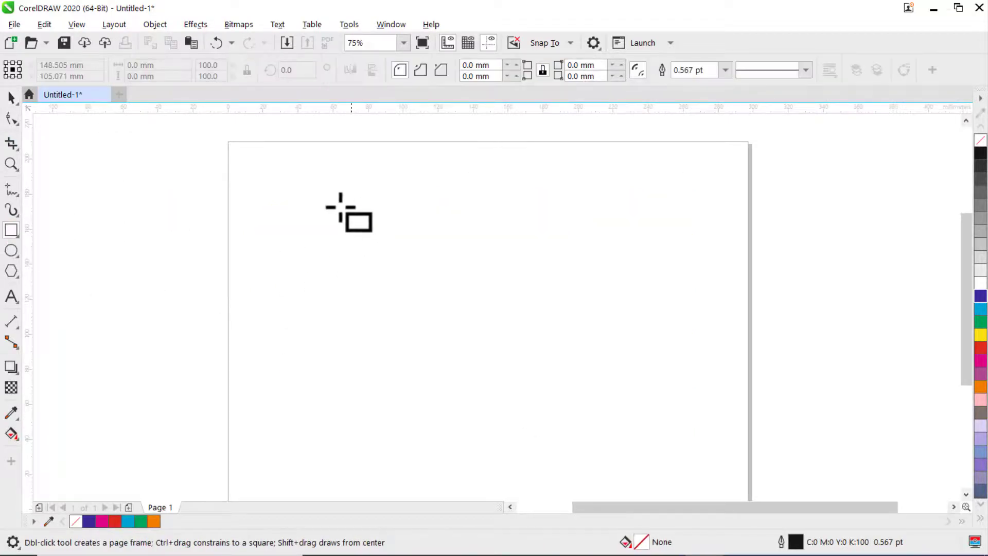
pyautogui.moveTo(310, 182); pyautogui.dragTo(491, 289)
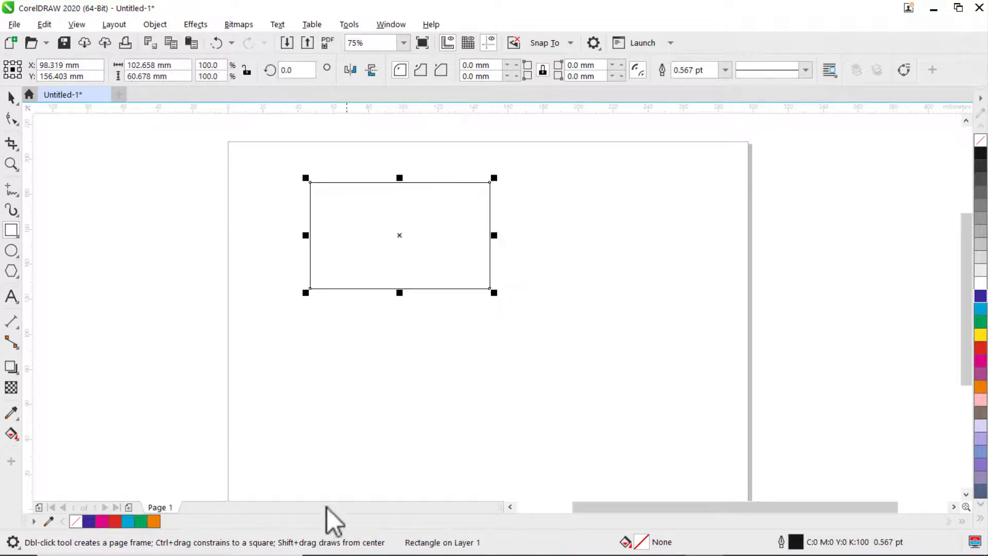
pyautogui.click(981, 309)
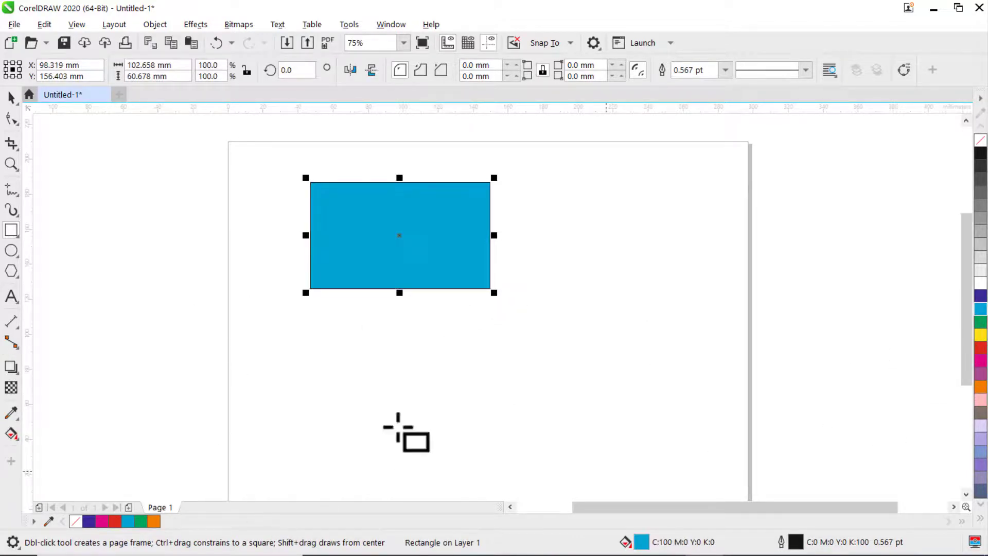
# Step: Freely rotate the cyan rectangle about its centre and about a point on its right edge, and switch Free Transform to angle reflection
pyautogui.click(16, 101)
pyautogui.click(51, 134)
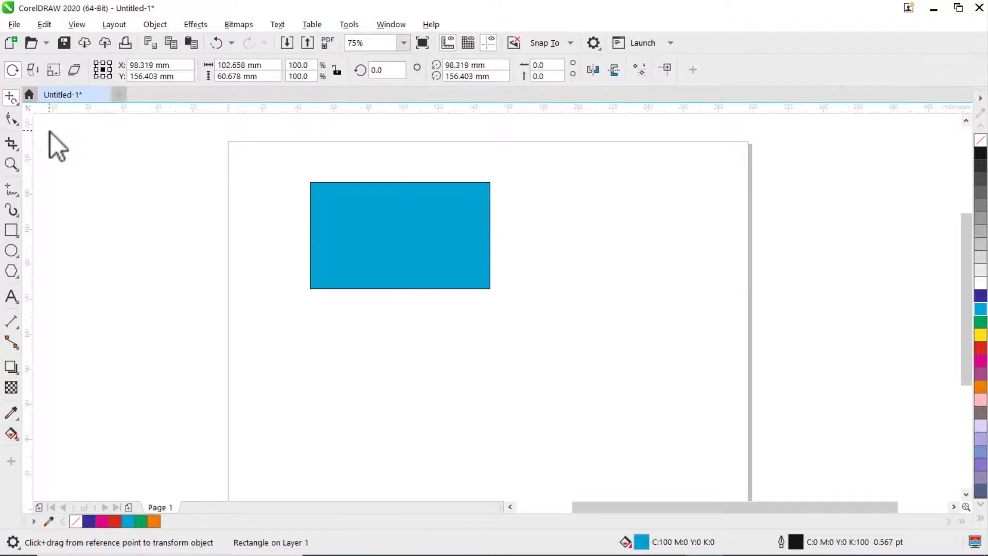
pyautogui.click(13, 69)
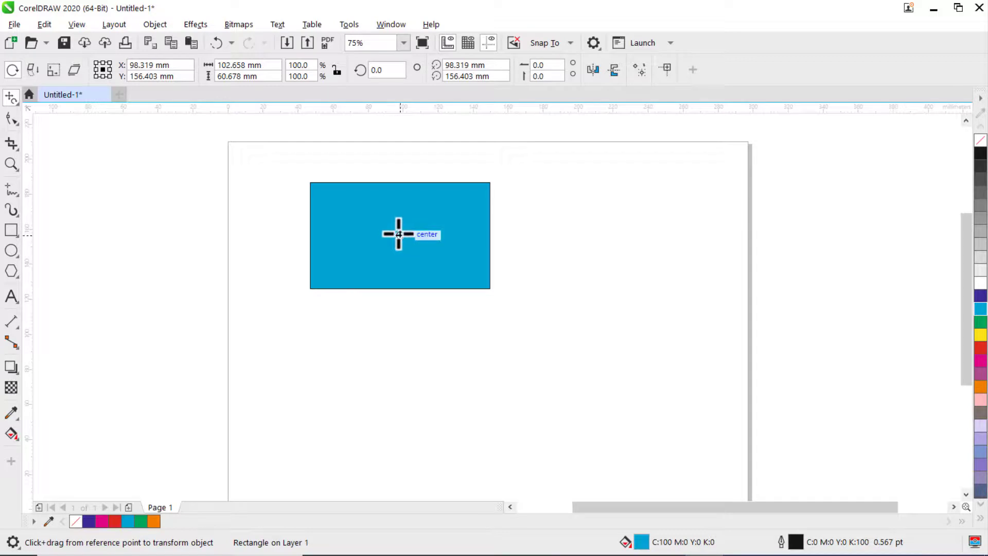
pyautogui.moveTo(393, 232)
pyautogui.mouseDown()
pyautogui.moveTo(400, 249)
pyautogui.moveTo(388, 232)
pyautogui.moveTo(416, 222)
pyautogui.moveTo(391, 223)
pyautogui.moveTo(384, 237)
pyautogui.mouseUp()
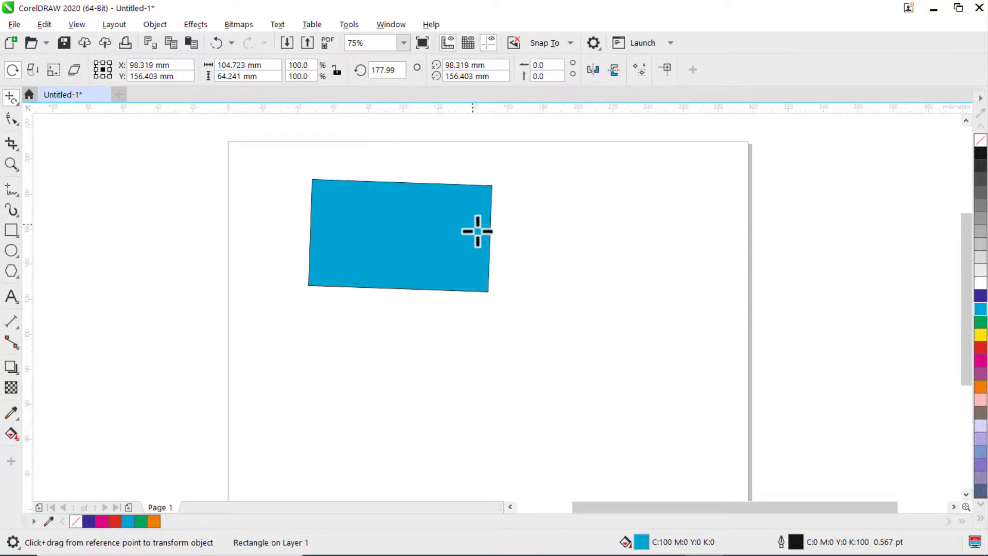
pyautogui.moveTo(492, 242); pyautogui.dragTo(401, 251)
pyautogui.press('Escape')
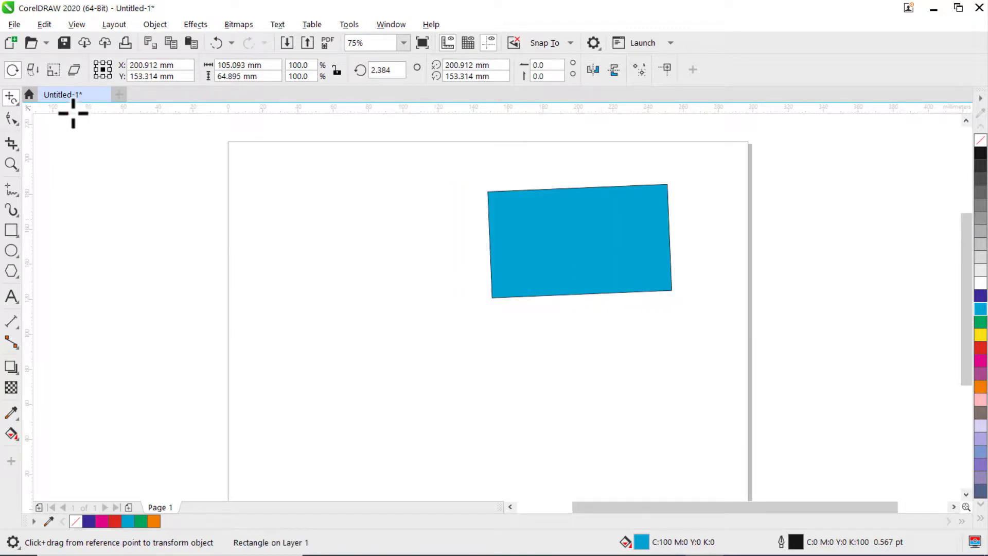
pyautogui.click(32, 70)
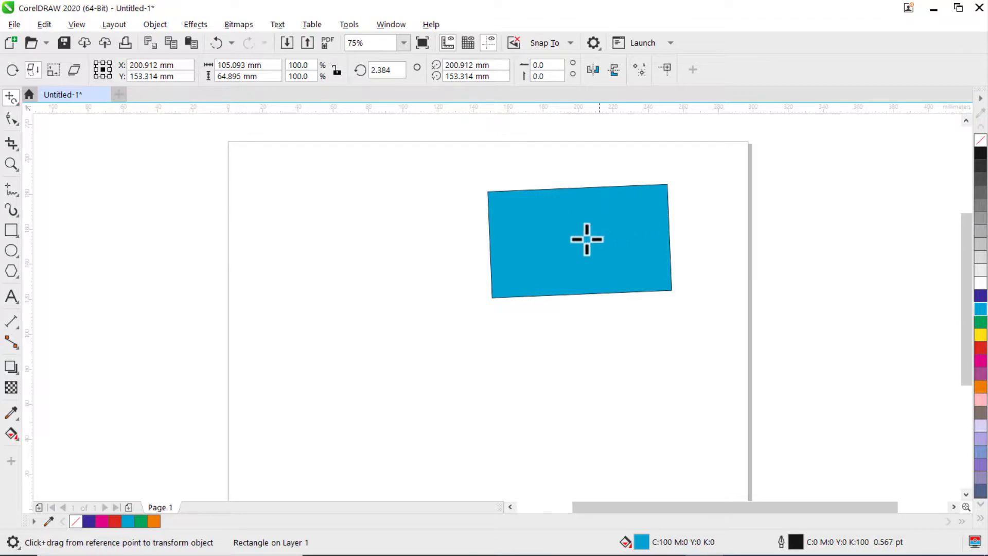
pyautogui.click(12, 231)
pyautogui.moveTo(631, 245); pyautogui.dragTo(446, 226)
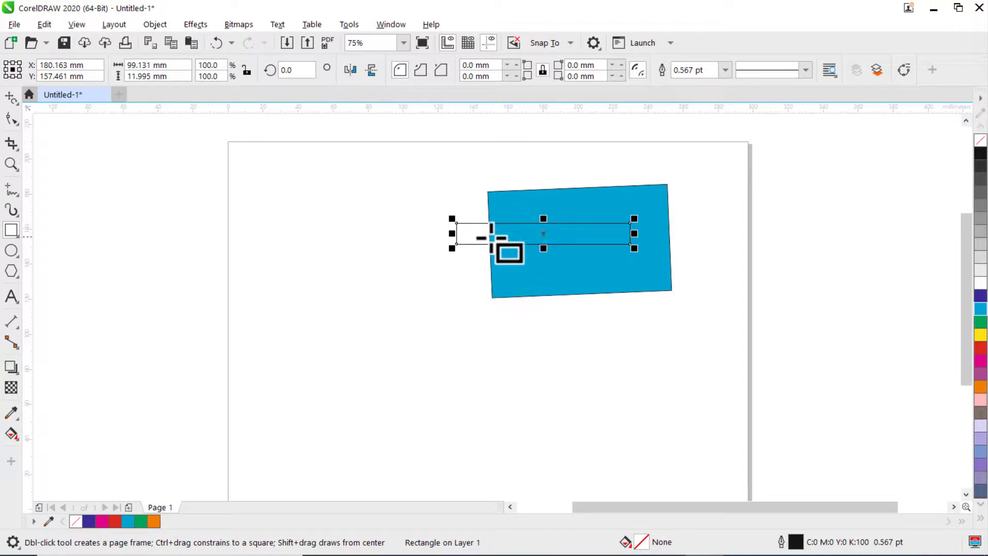
pyautogui.press('Delete')
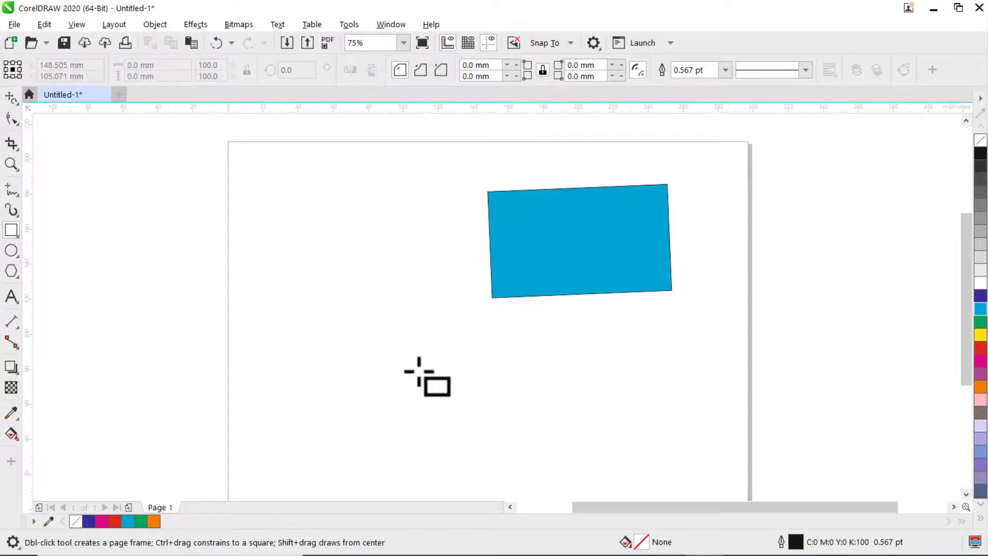
# Step: Move the cyan rectangle with the Pick tool so it overlaps the page's left edge, and delete it
pyautogui.click(10, 96)
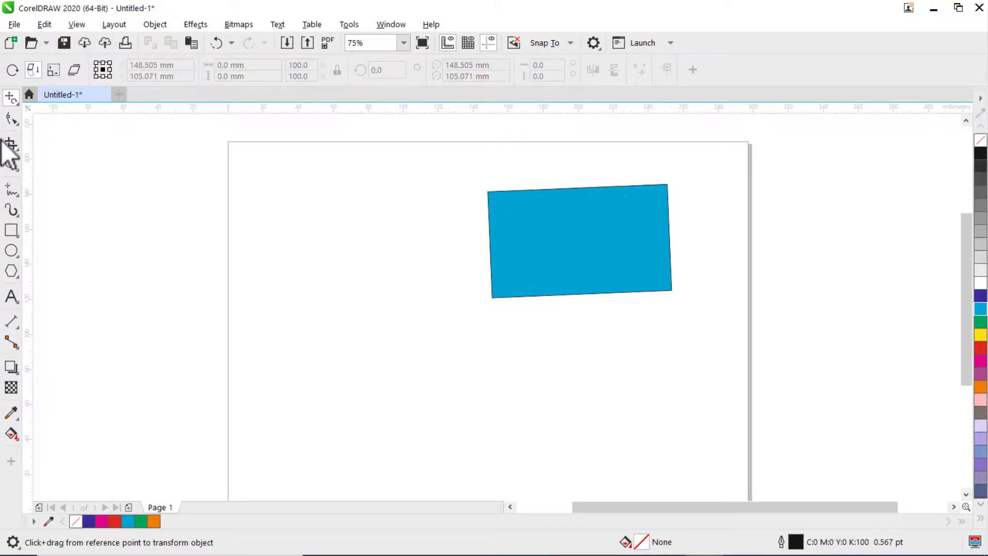
pyautogui.click(12, 70)
pyautogui.click(14, 102)
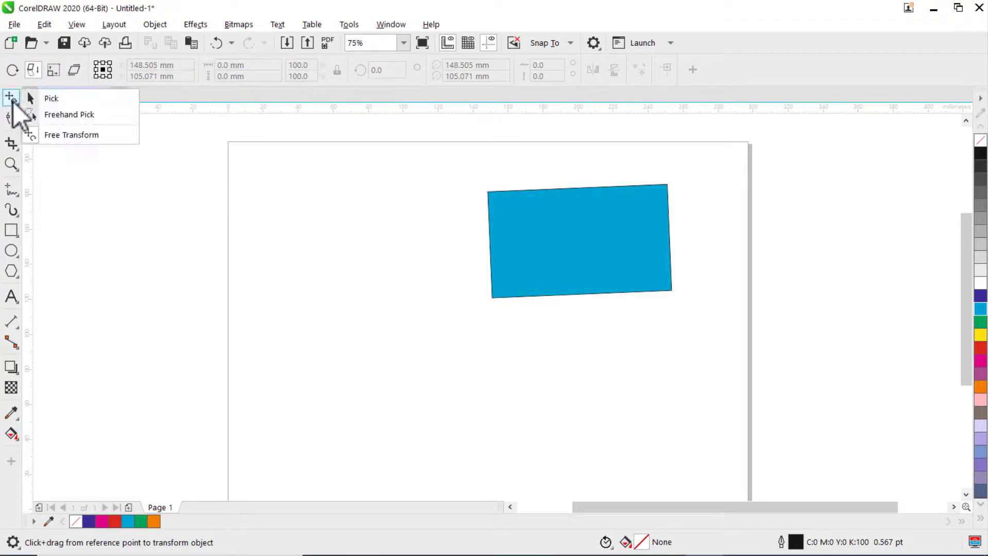
pyautogui.click(47, 98)
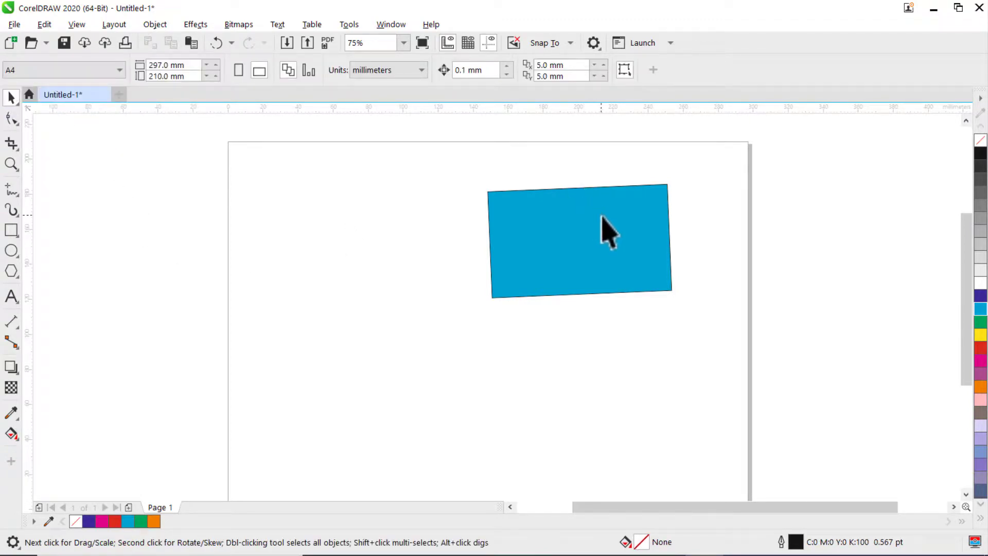
pyautogui.click(622, 229)
pyautogui.moveTo(631, 232); pyautogui.dragTo(354, 272)
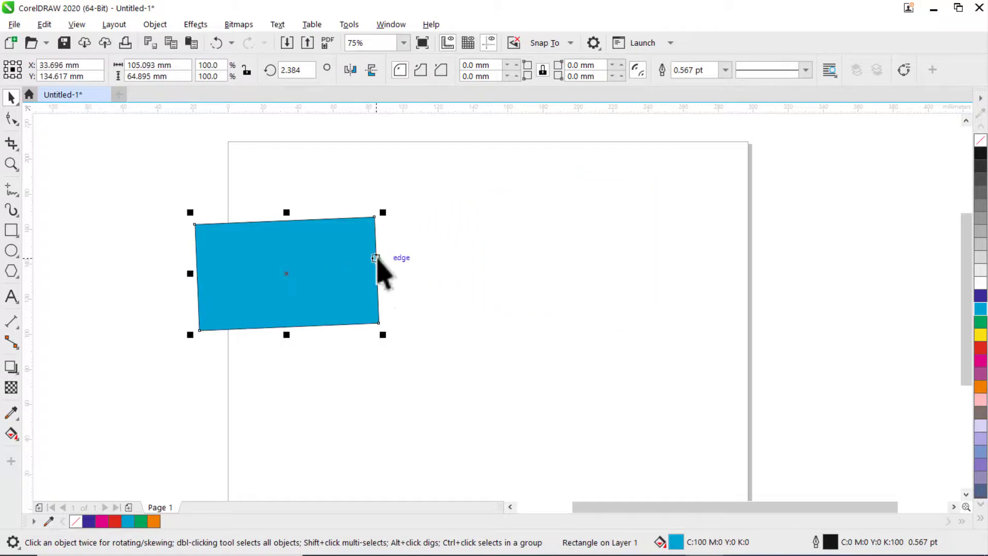
pyautogui.press('Delete')
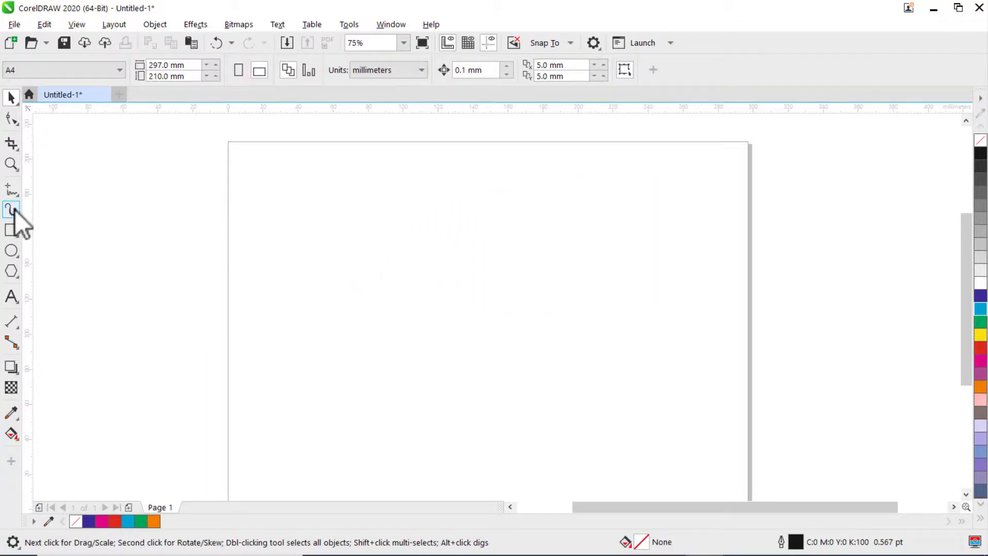
# Step: Try placing the rotation centre of a new large rectangle on its lower-left corner, and delete the rectangle
pyautogui.click(13, 229)
pyautogui.moveTo(303, 184); pyautogui.dragTo(588, 401)
pyautogui.click(411, 268)
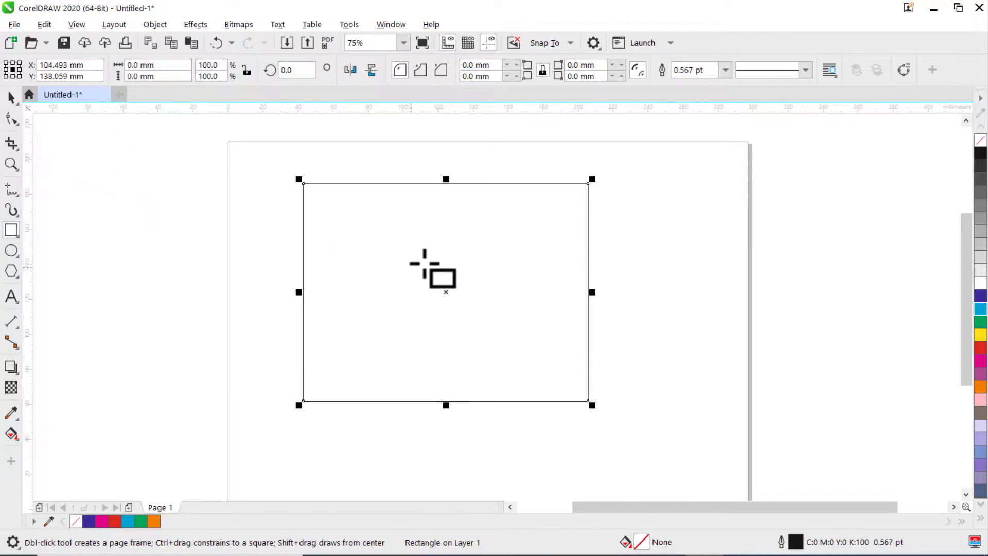
pyautogui.click(446, 292)
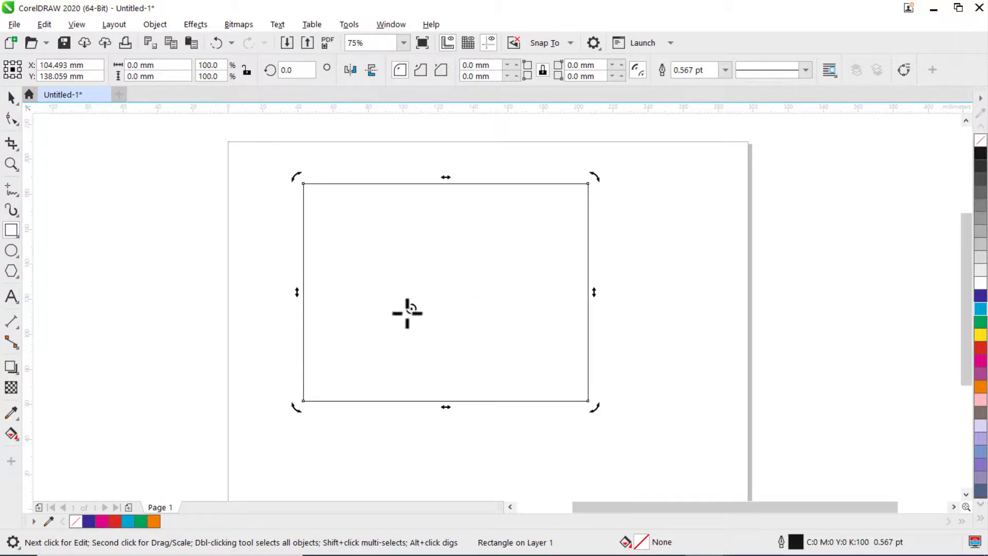
pyautogui.moveTo(303, 400); pyautogui.dragTo(303, 400)
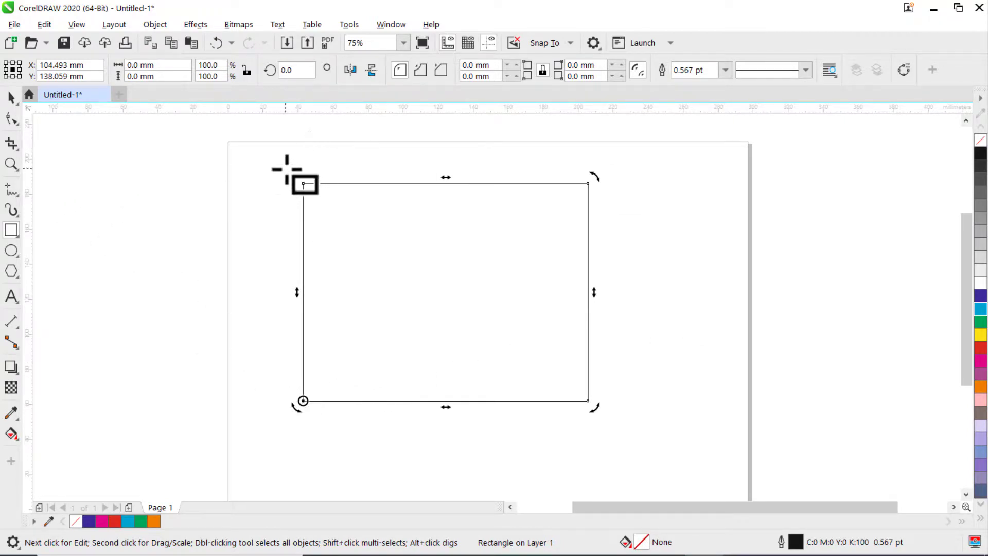
pyautogui.press('Delete')
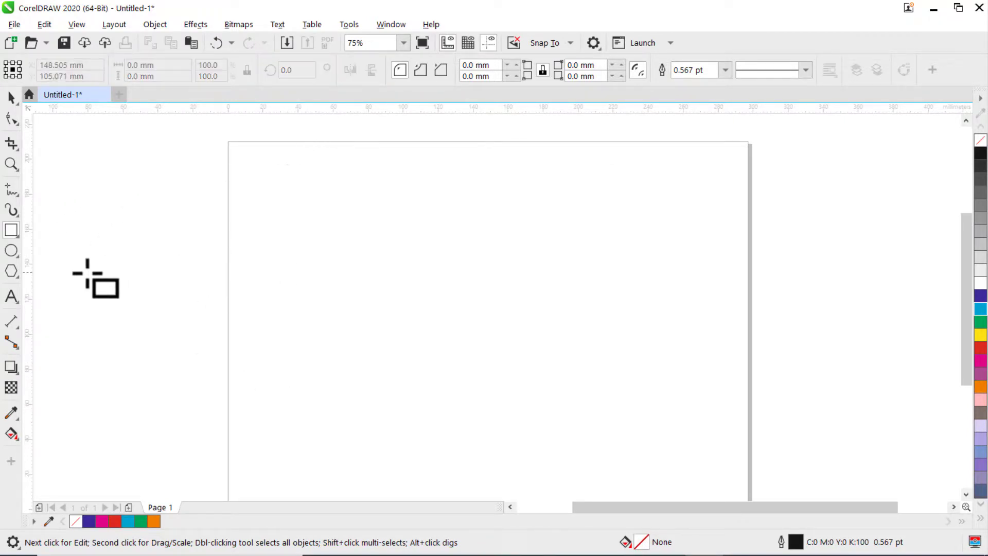
# Step: Draw a tall ellipse about 24 by 98 mm in the page's upper middle and create a copy rotated 15° about its centre
pyautogui.click(11, 251)
pyautogui.moveTo(410, 171); pyautogui.dragTo(451, 342)
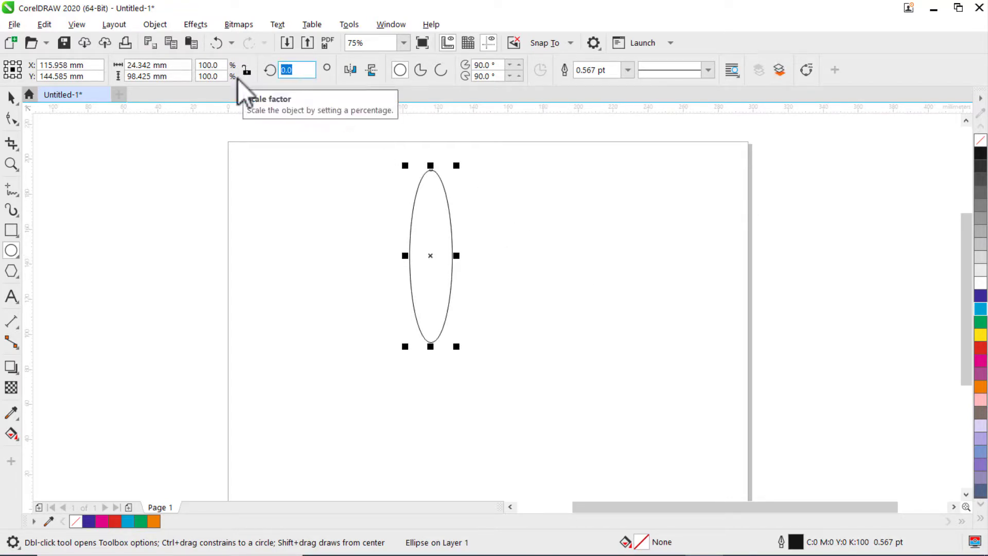
pyautogui.press('Return')
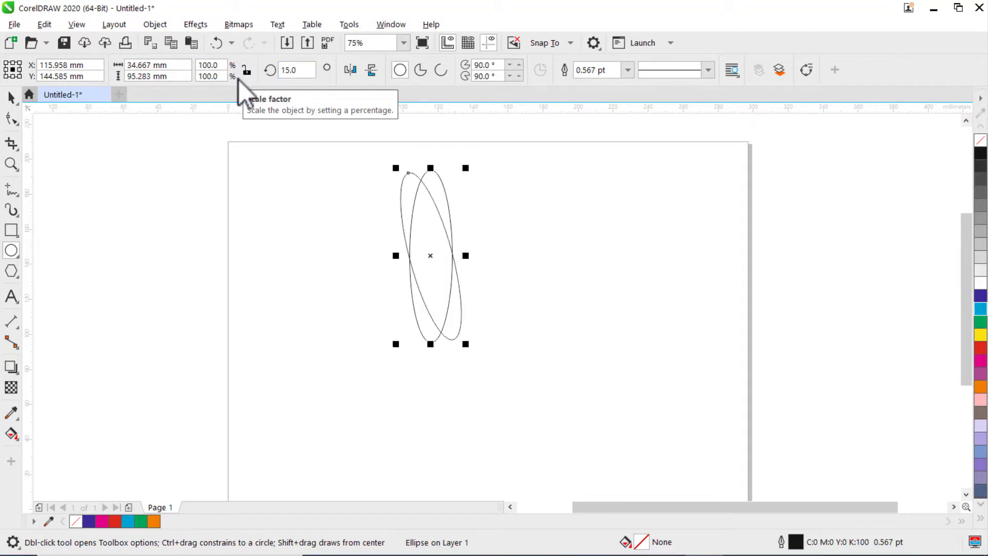
# Step: Repeat the 15° rotated duplication ten times to complete a flower of twelve ellipses
pyautogui.hotkey('ctrl', 'r')
pyautogui.hotkey('ctrl', 'r')
pyautogui.hotkey('ctrl', 'r')
pyautogui.hotkey('ctrl', 'r')
pyautogui.hotkey('ctrl', 'r')
pyautogui.hotkey('ctrl', 'r')
pyautogui.hotkey('ctrl', 'r')
pyautogui.hotkey('ctrl', 'r')
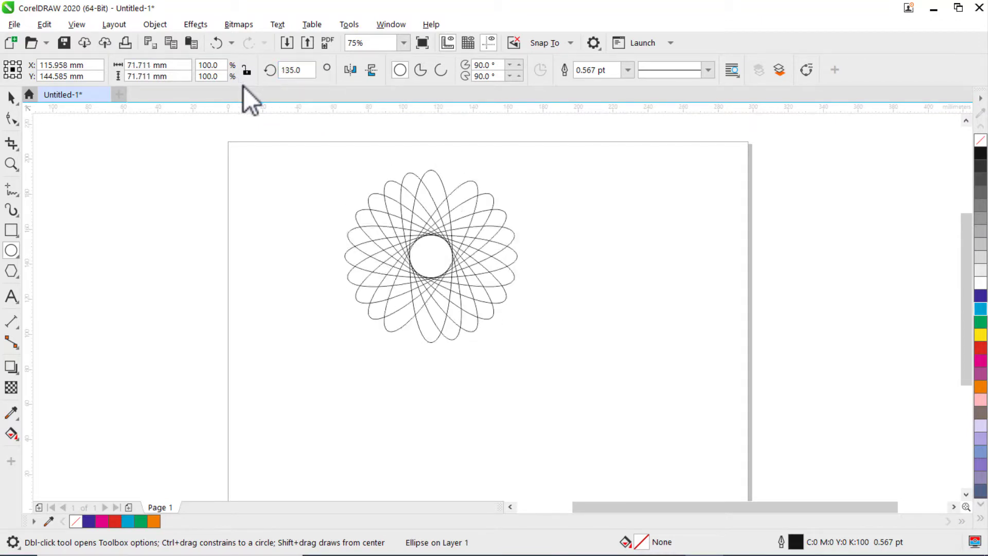
pyautogui.hotkey('ctrl', 'r')
pyautogui.hotkey('ctrl', 'r')
# Step: Combine all twelve ellipses into one curve and fill it with cyan
pyautogui.hotkey('ctrl', 'a')
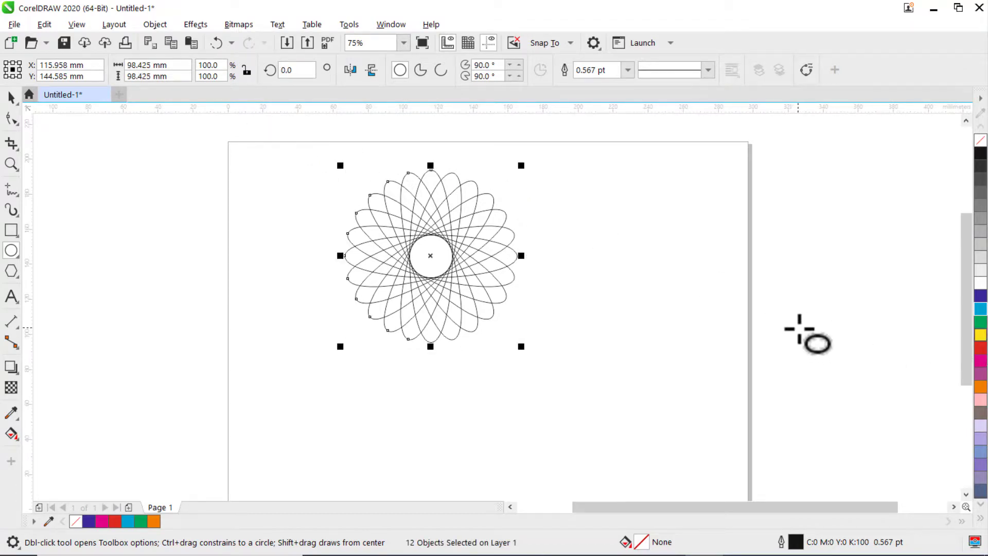
pyautogui.hotkey('ctrl', 'l')
pyautogui.click(982, 308)
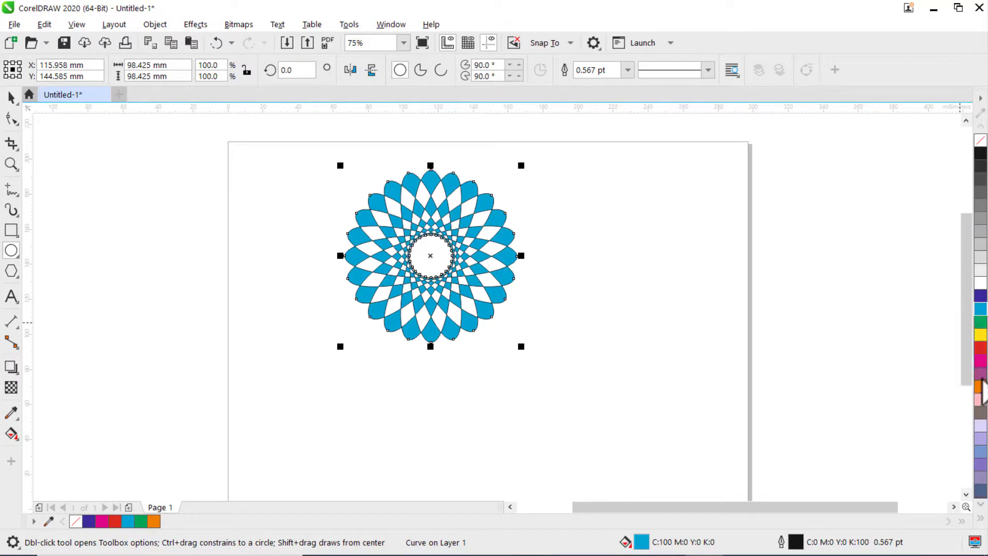
# Step: Give the flower a magenta outline, trying a 4 pt width before setting it to 3 pt
pyautogui.click(981, 519)
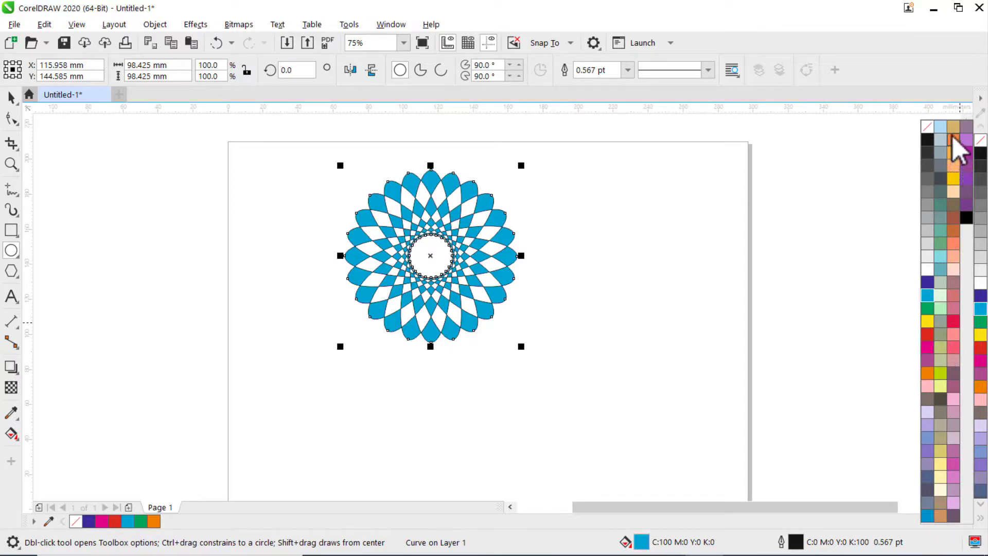
pyautogui.rightClick(927, 346)
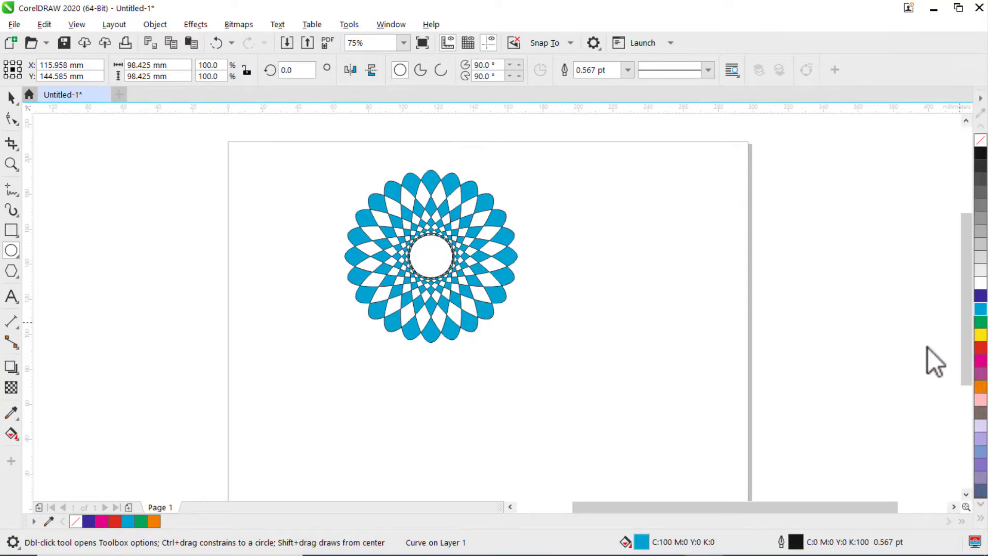
pyautogui.click(628, 70)
pyautogui.click(591, 167)
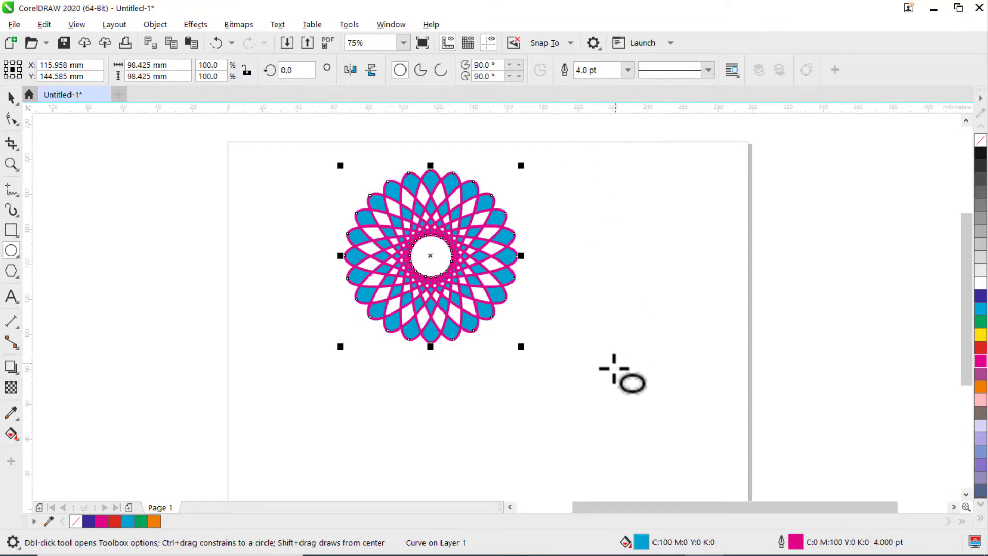
pyautogui.click(628, 70)
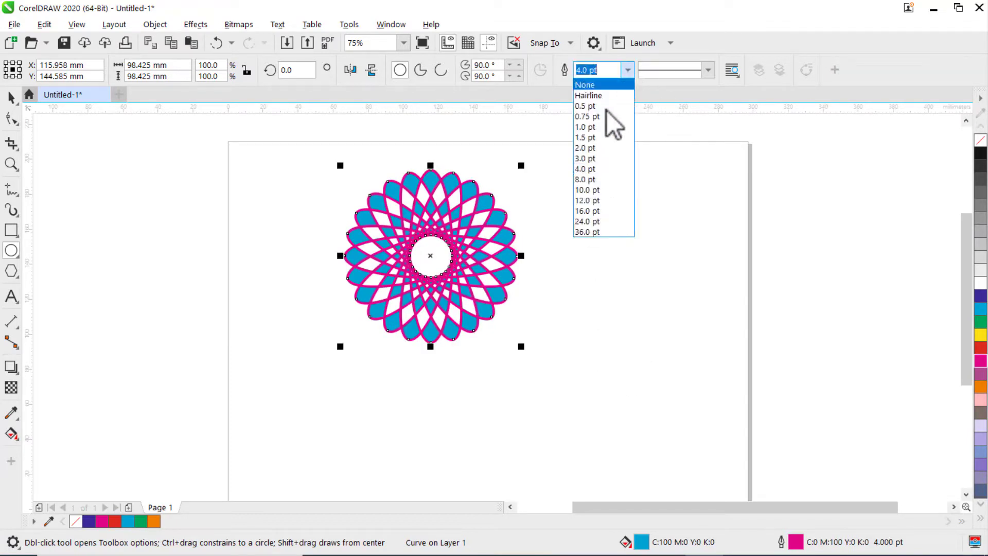
pyautogui.click(587, 158)
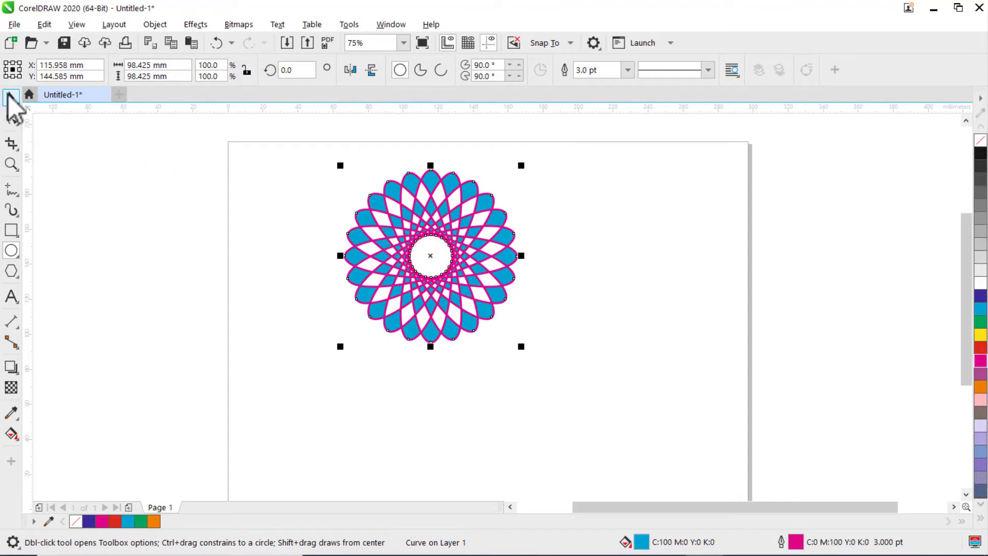
# Step: Move the flower left across the page edge with the Pick tool, and back onto the page to about X 81, Y 143 mm
pyautogui.click(10, 97)
pyautogui.moveTo(447, 221); pyautogui.dragTo(256, 225)
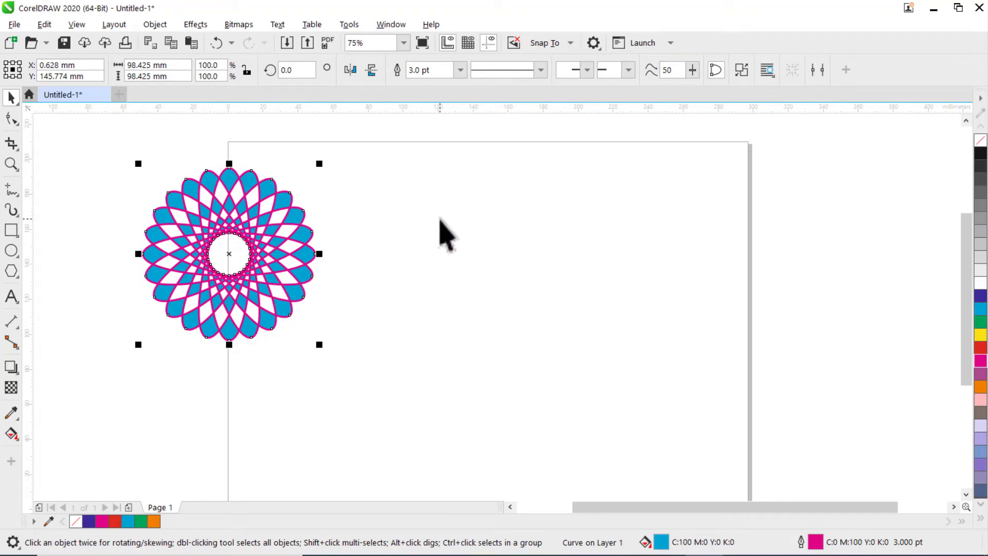
pyautogui.moveTo(269, 242); pyautogui.dragTo(421, 249)
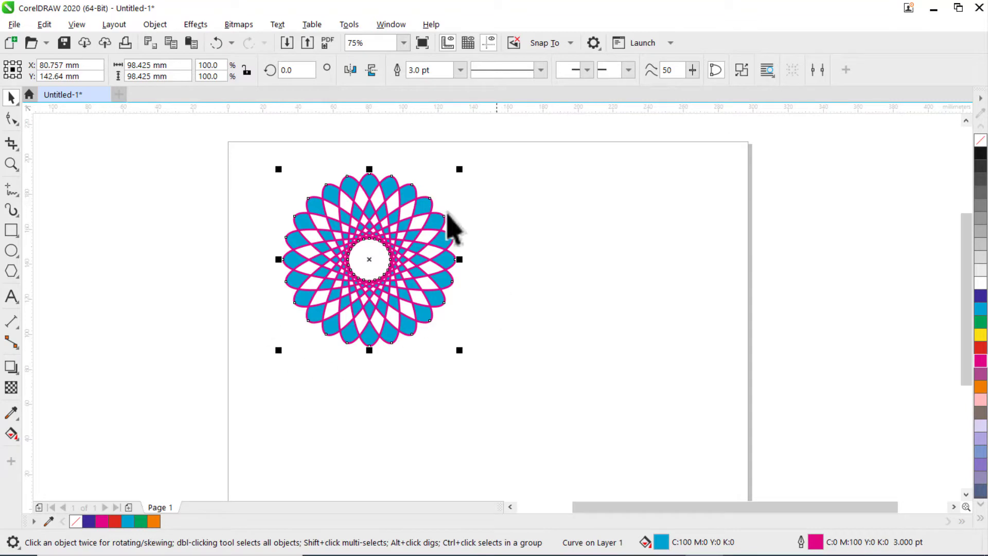
# Step: Deselect the flower, reselect it with a marquee around the whole shape, and delete it
pyautogui.click(533, 227)
pyautogui.moveTo(258, 161); pyautogui.dragTo(564, 383)
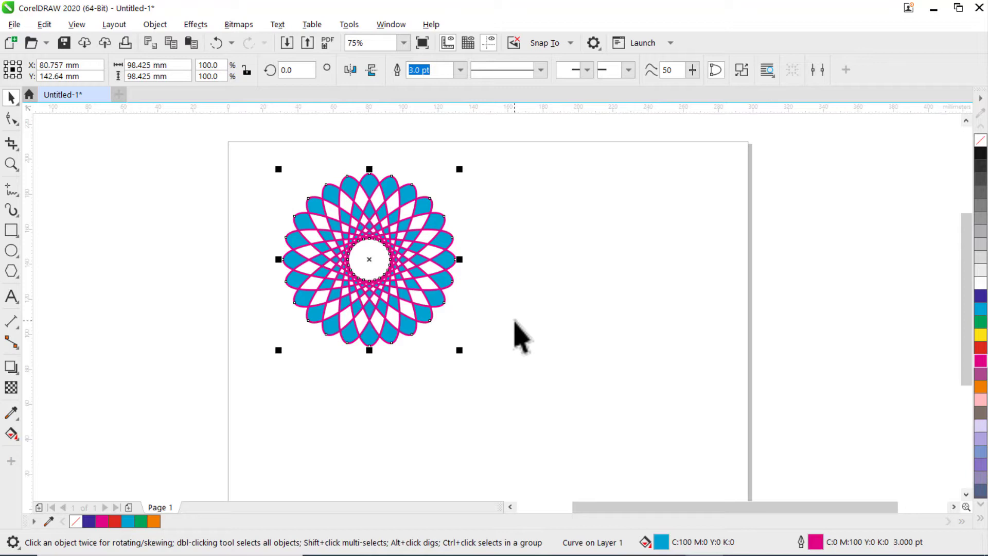
pyautogui.press('Delete')
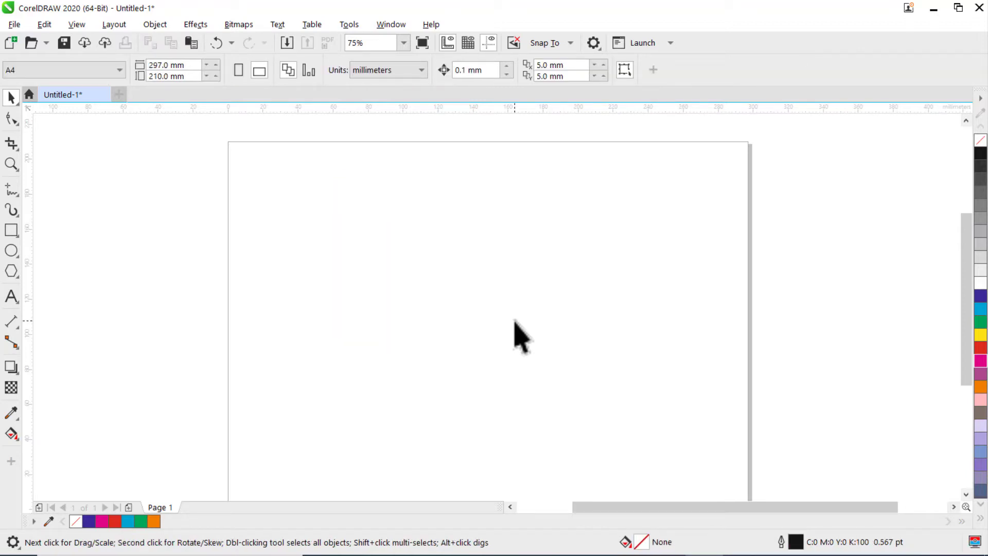